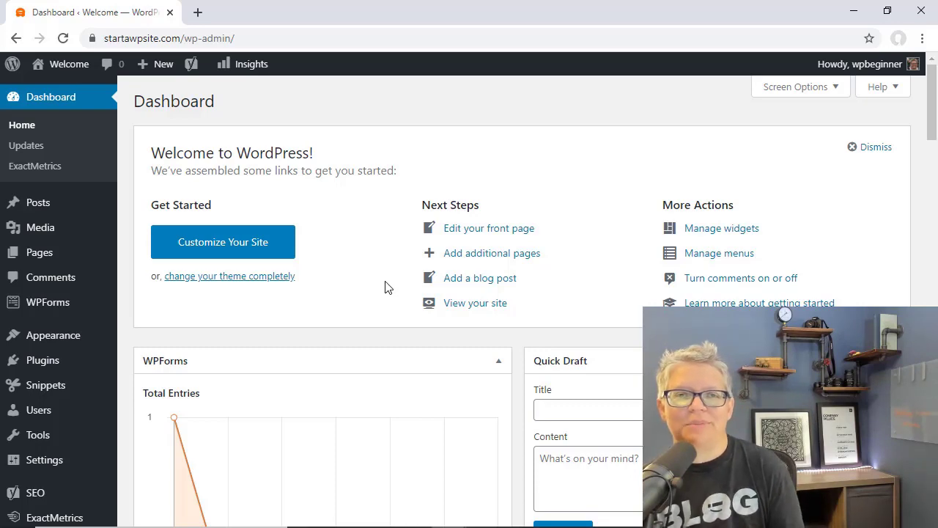
Step: In a new Chrome tab, search 'google my maps' and go to the Google My Maps site
{"action": "left_click", "coordinate": [198, 13]}
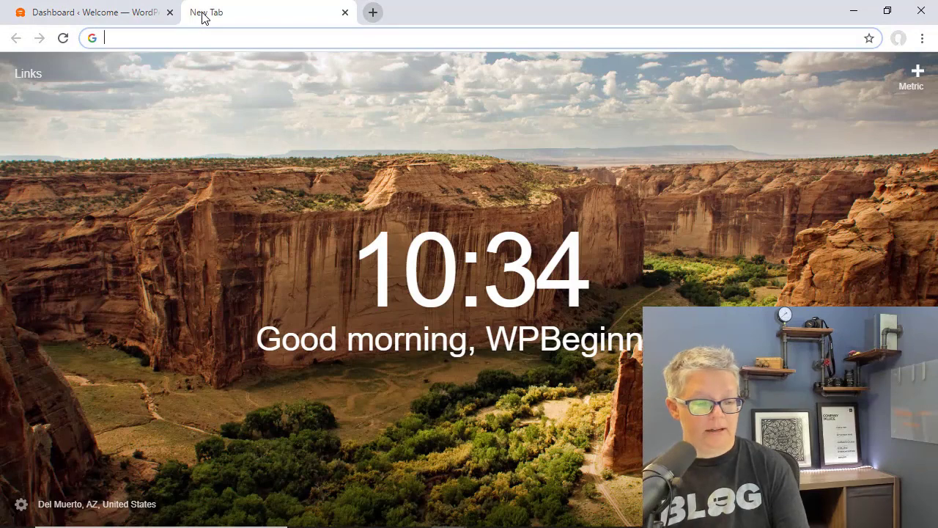
{"action": "type", "text": "googe"}
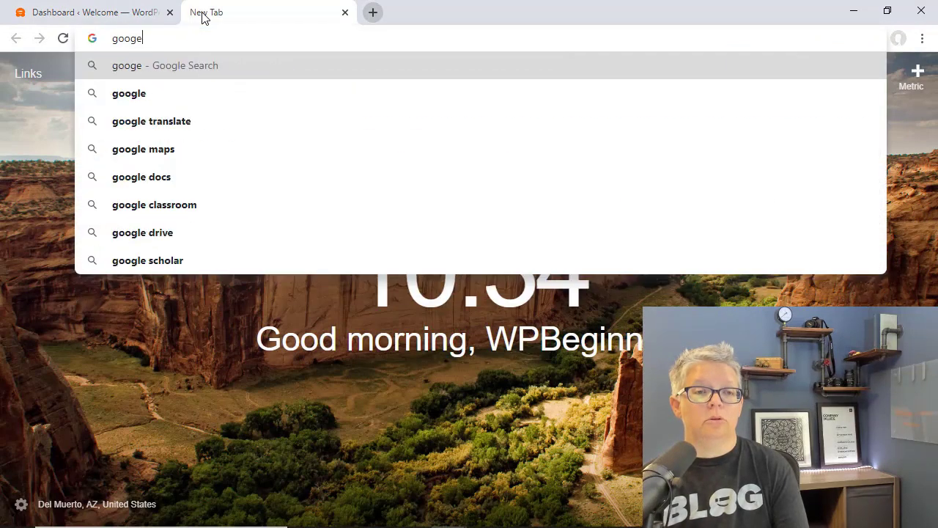
{"action": "key", "text": "BackSpace"}
{"action": "type", "text": "le my maps"}
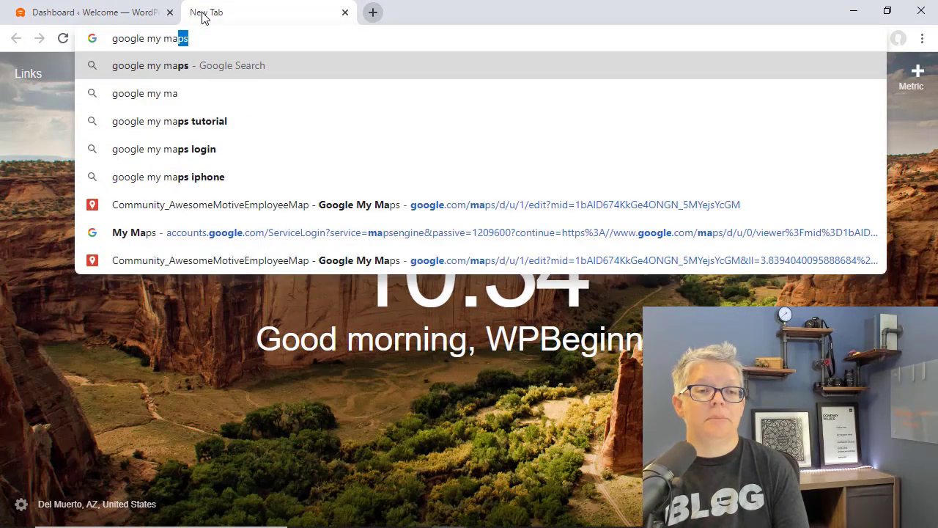
{"action": "key", "text": "Return"}
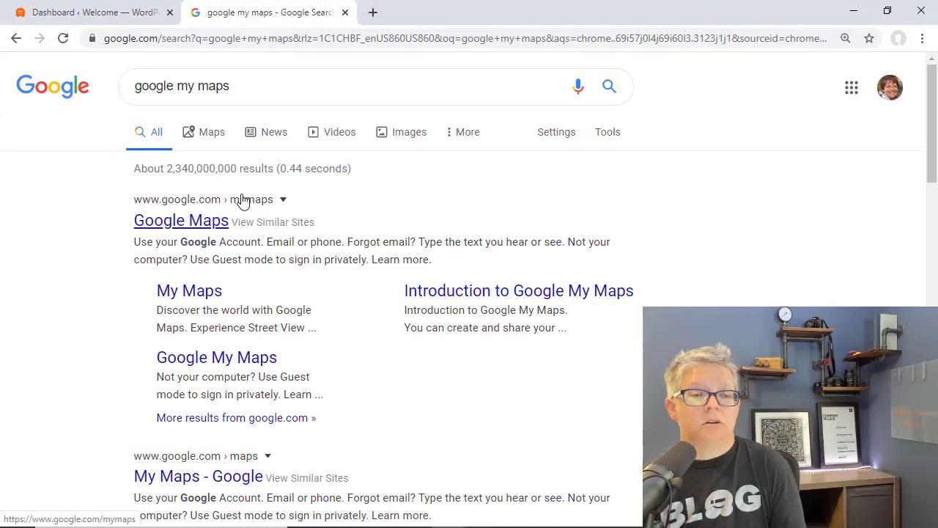
{"action": "left_click", "coordinate": [181, 224]}
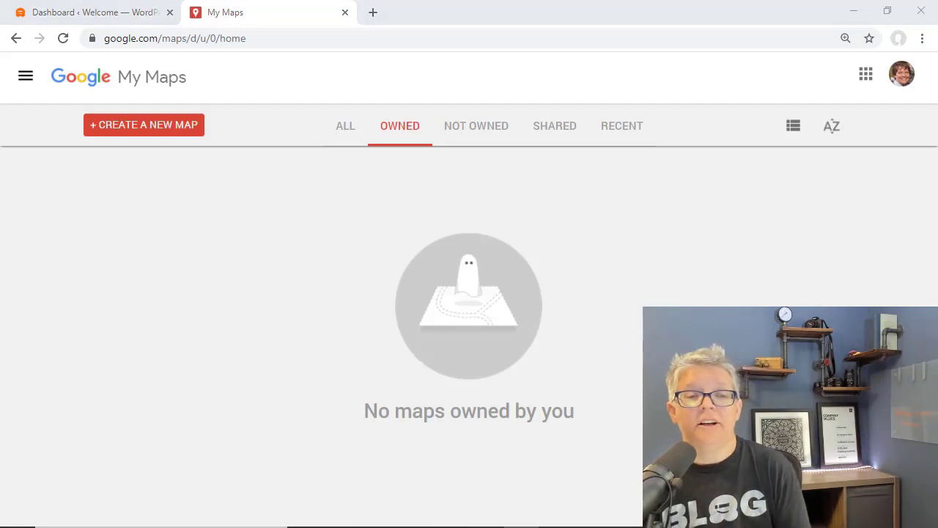
Step: Create a new empty map and rename its untitled layer to 'Disney World'
{"action": "left_click", "coordinate": [139, 127]}
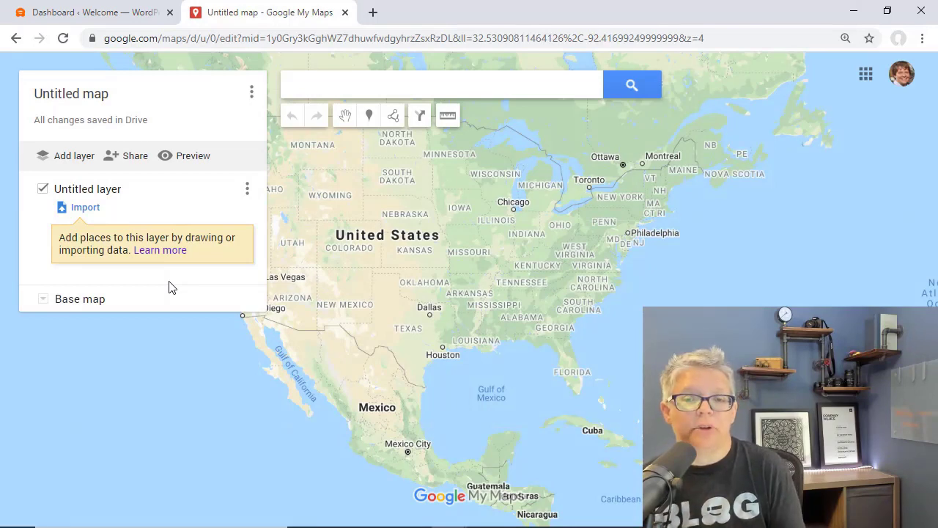
{"action": "scroll", "coordinate": [614, 365], "scroll_direction": "up", "scroll_amount": 2}
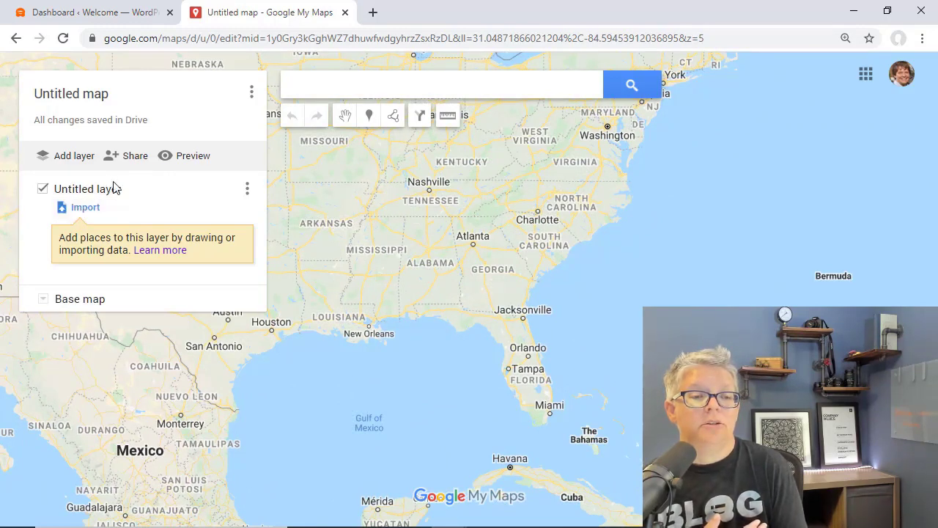
{"action": "left_click", "coordinate": [79, 190]}
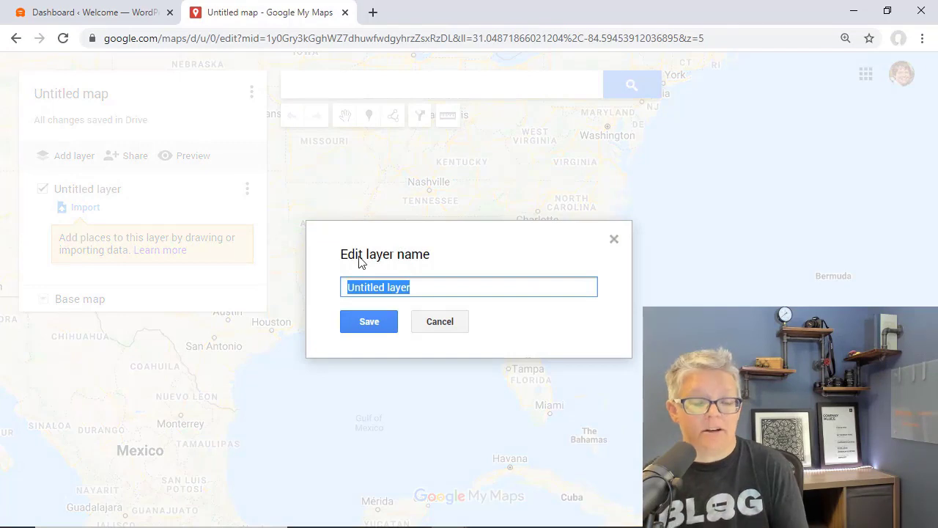
{"action": "type", "text": "Disney World"}
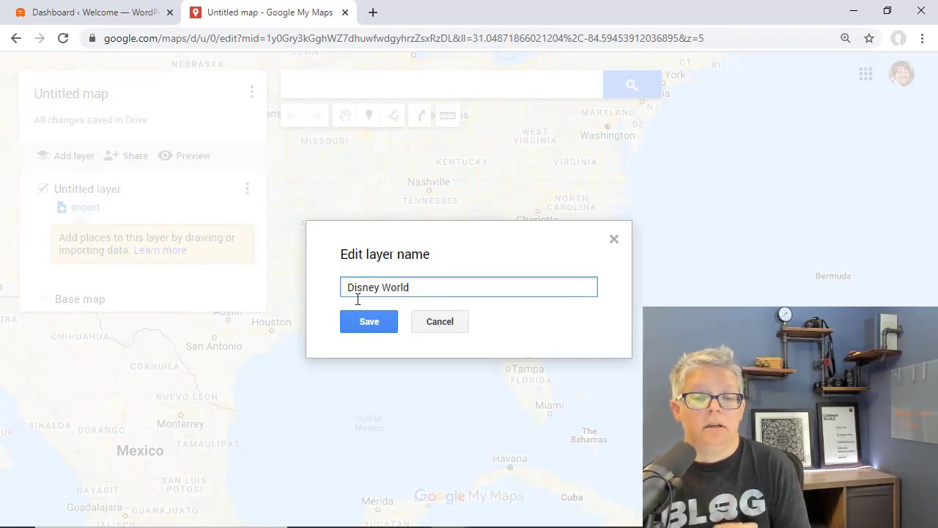
{"action": "left_click", "coordinate": [366, 321]}
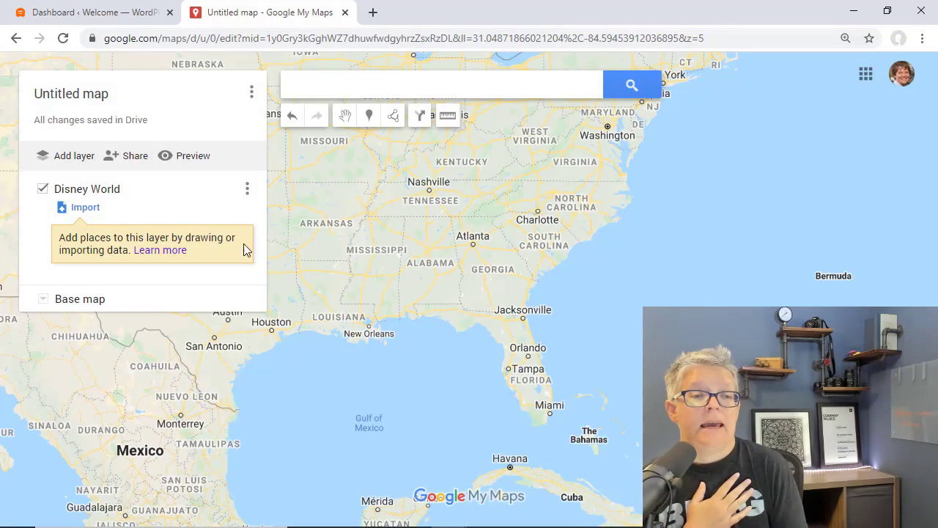
Step: Title the map 'Disney World Vacation' and save it
{"action": "left_click", "coordinate": [76, 94]}
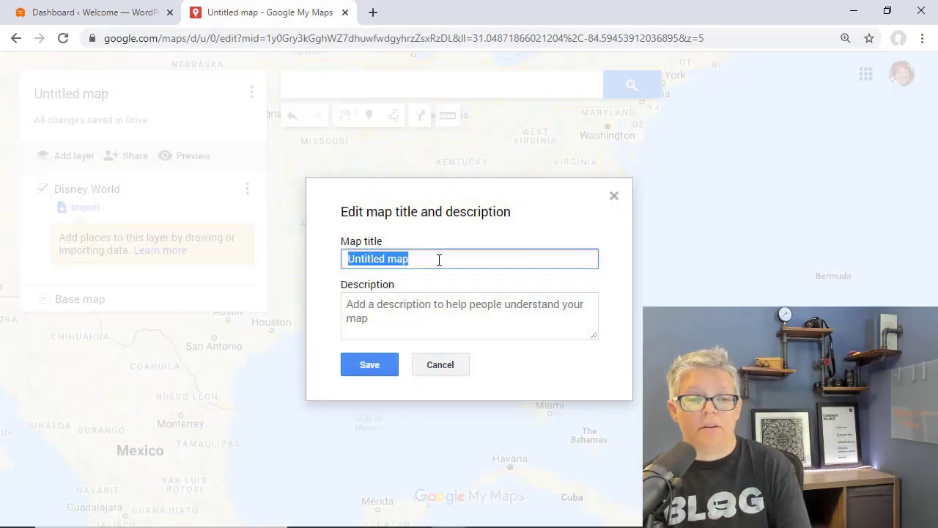
{"action": "type", "text": "Disney World"}
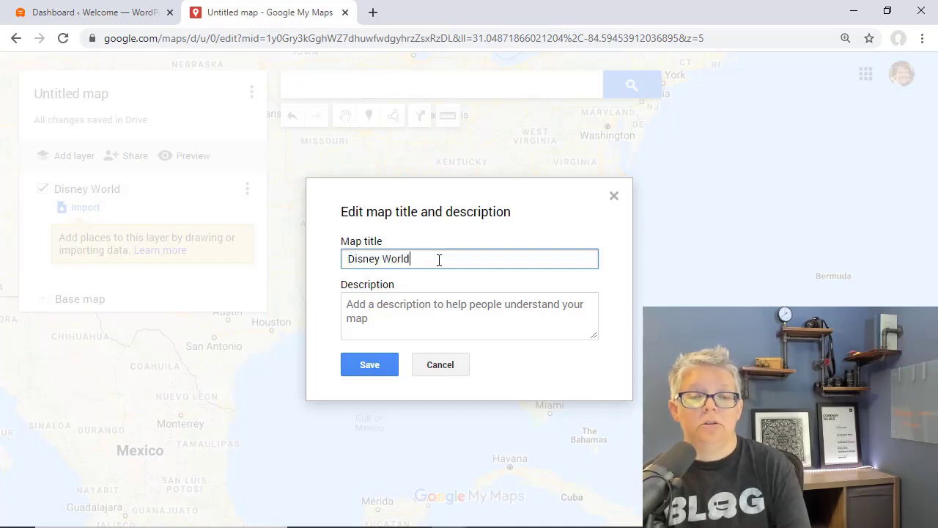
{"action": "type", "text": " a"}
{"action": "key", "text": "BackSpace"}
{"action": "type", "text": "Vacation"}
{"action": "left_click", "coordinate": [364, 366]}
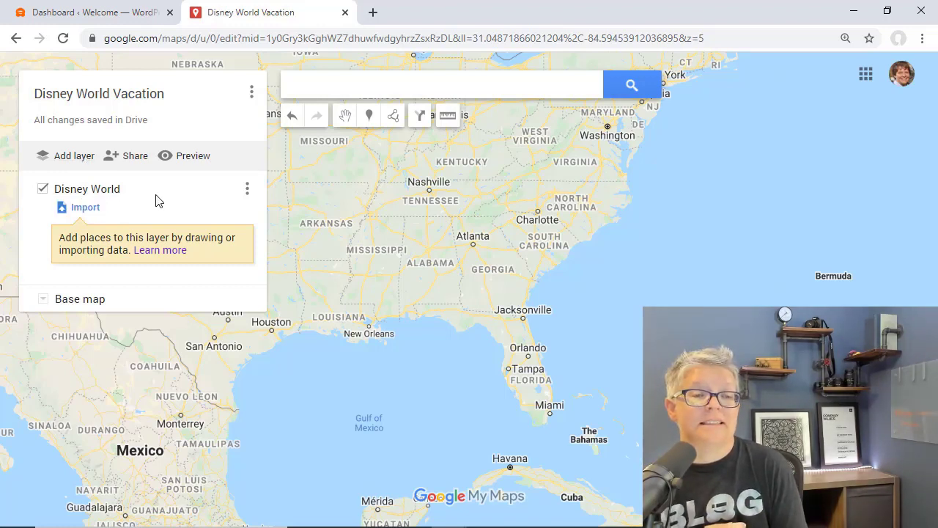
Step: Search 'disney' and add Walt Disney World Resort to the layer
{"action": "left_click", "coordinate": [336, 91]}
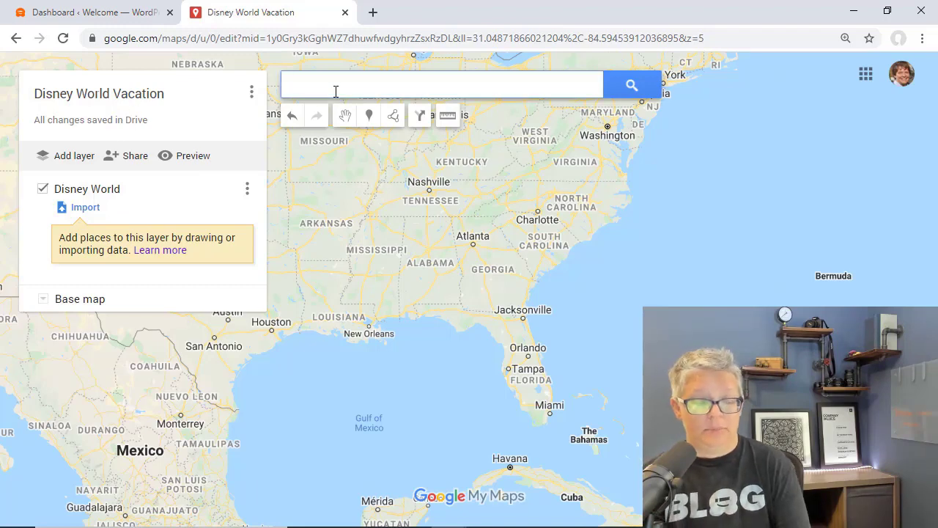
{"action": "type", "text": "disney"}
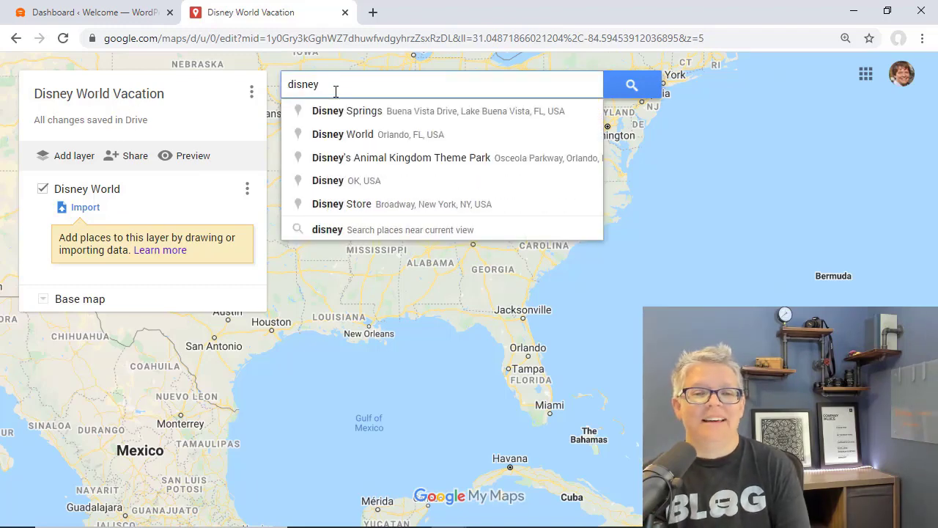
{"action": "left_click", "coordinate": [396, 141]}
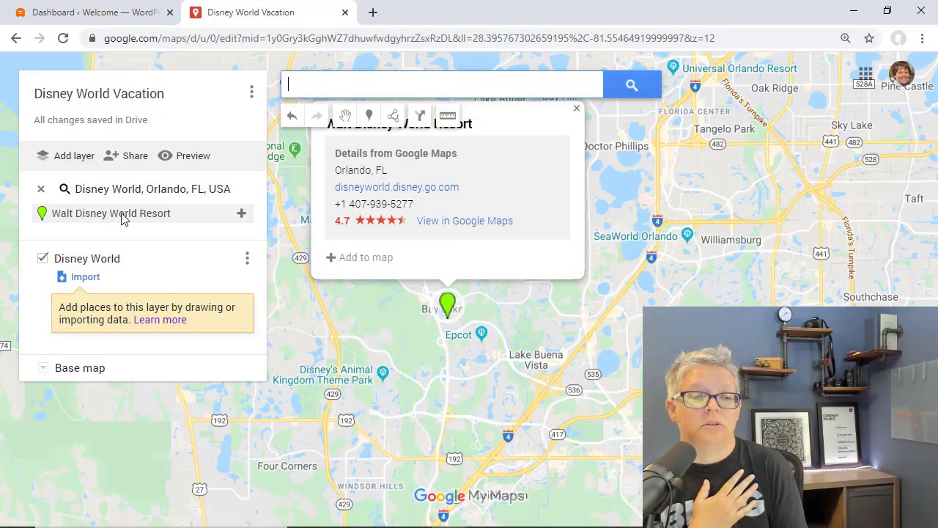
{"action": "left_click", "coordinate": [242, 217]}
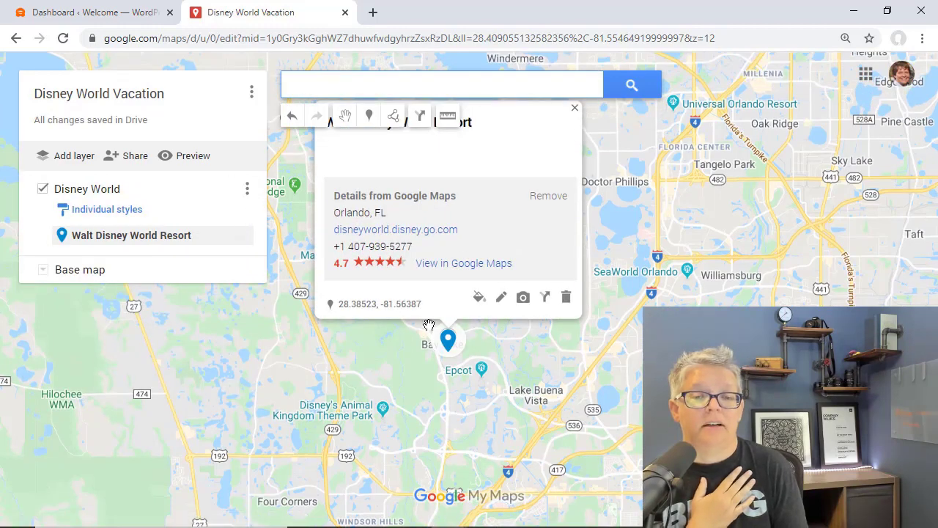
{"action": "double_click", "coordinate": [409, 357]}
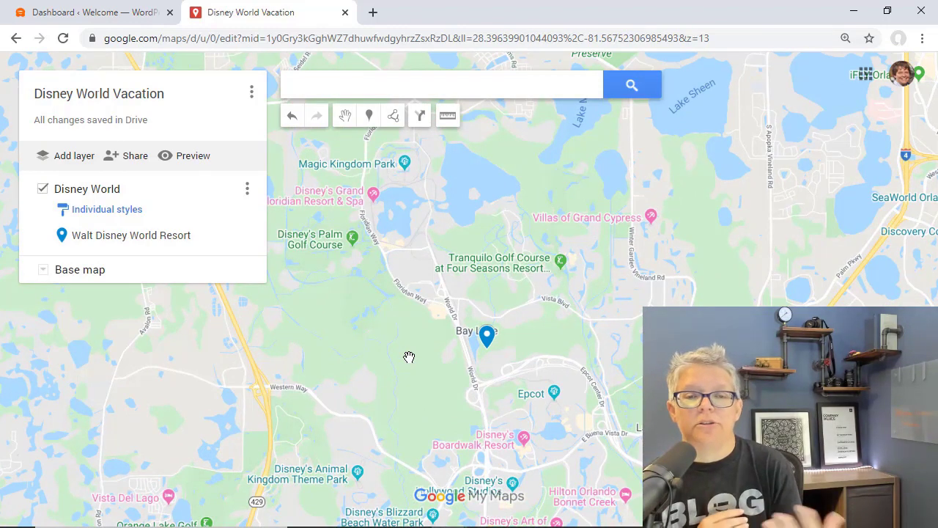
Step: Search 'animal' and add Disney's Animal Kingdom Theme Park to the layer
{"action": "left_click", "coordinate": [358, 81]}
{"action": "type", "text": "animal"}
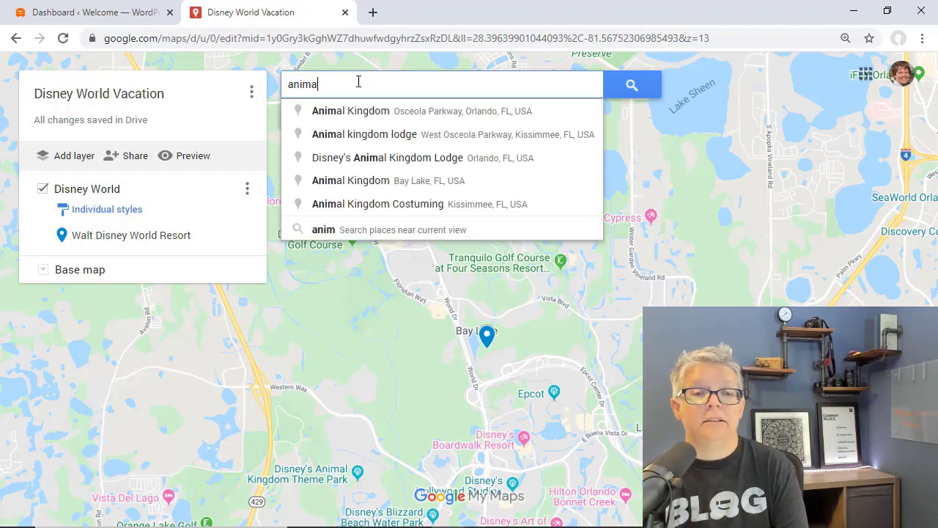
{"action": "left_click", "coordinate": [373, 112]}
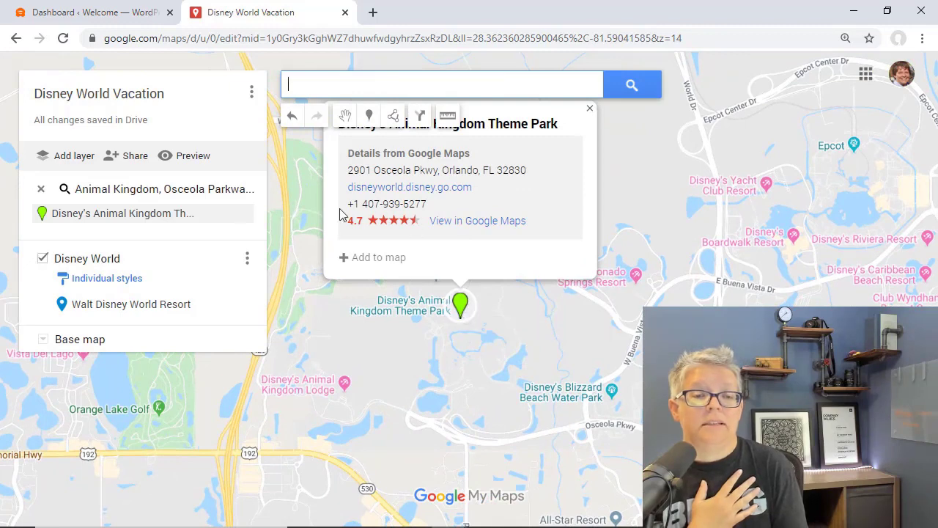
{"action": "left_click", "coordinate": [242, 215]}
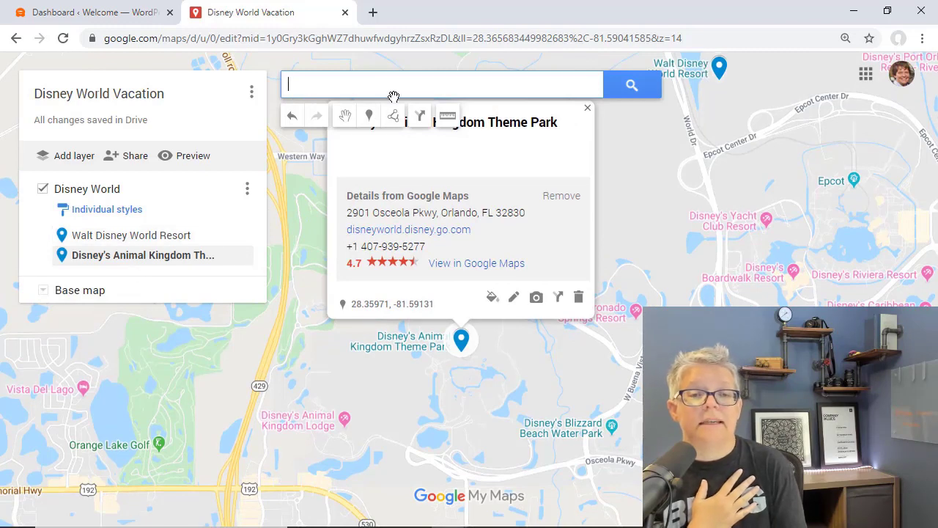
Step: Search for Epcot in Orlando and add it to the Disney World layer
{"action": "type", "text": "pcot"}
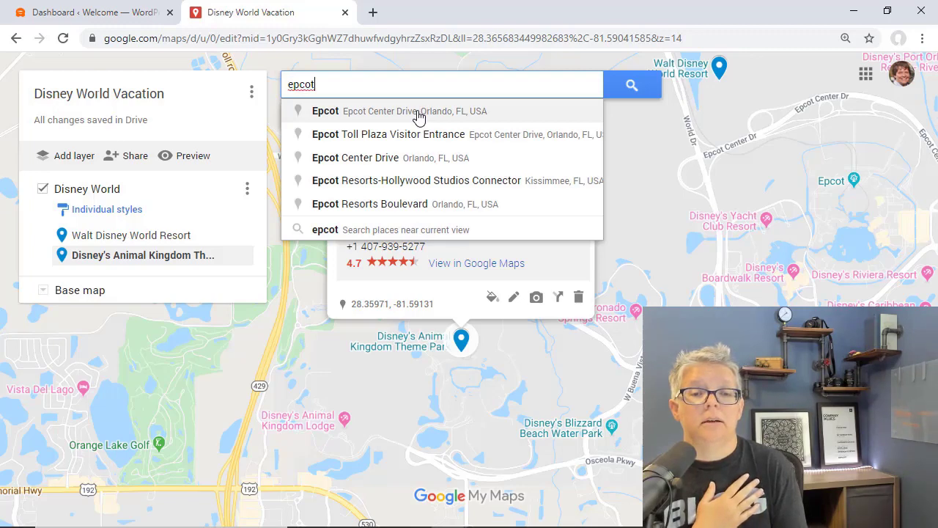
{"action": "left_click", "coordinate": [418, 116]}
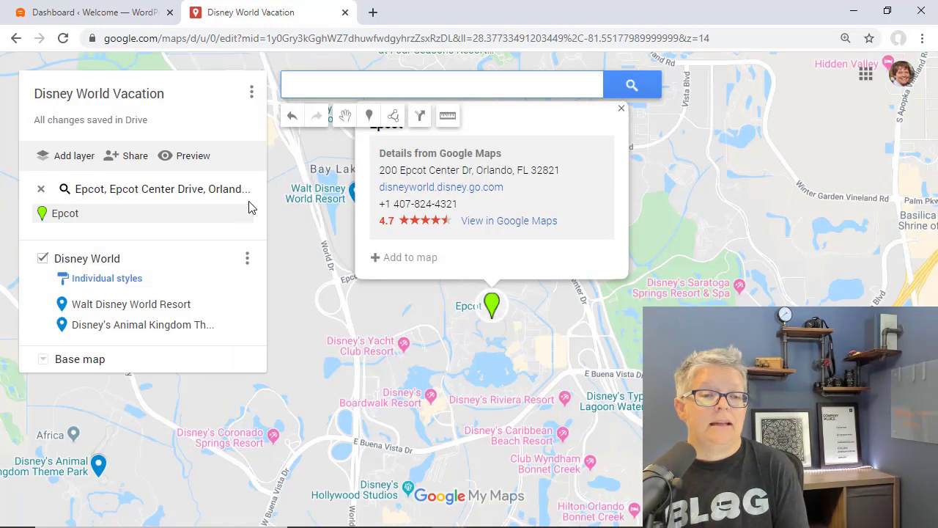
{"action": "left_click", "coordinate": [247, 212]}
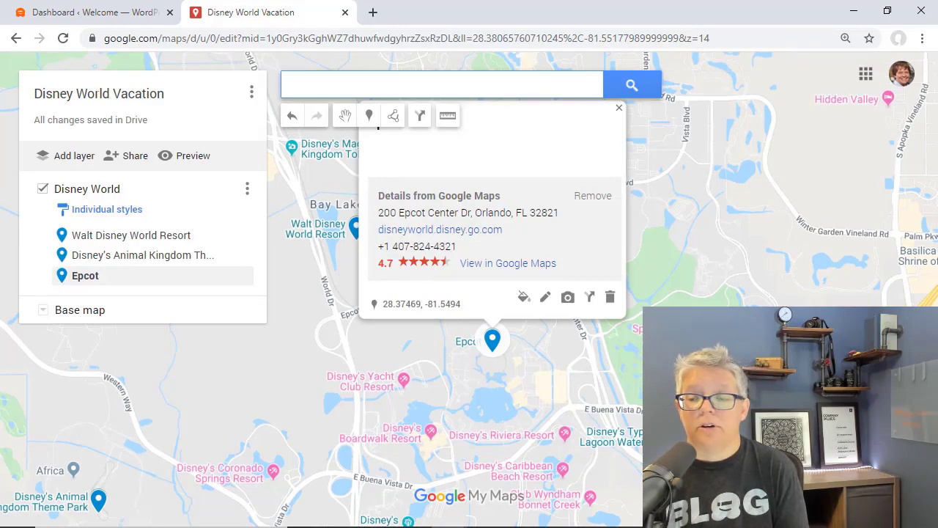
{"action": "key", "text": "minus"}
{"action": "key", "text": "minus"}
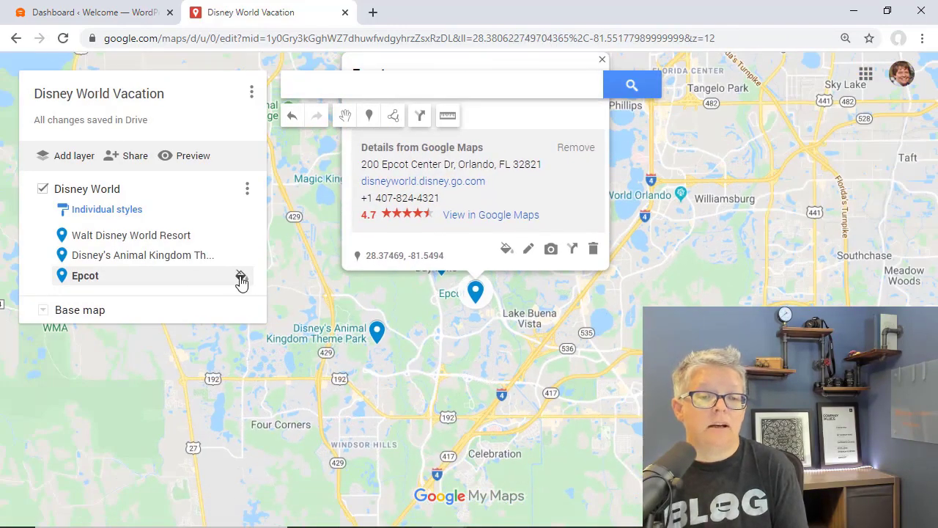
Step: Replace Epcot's plain pin with the deer icon from the Animals icons
{"action": "left_click", "coordinate": [241, 277]}
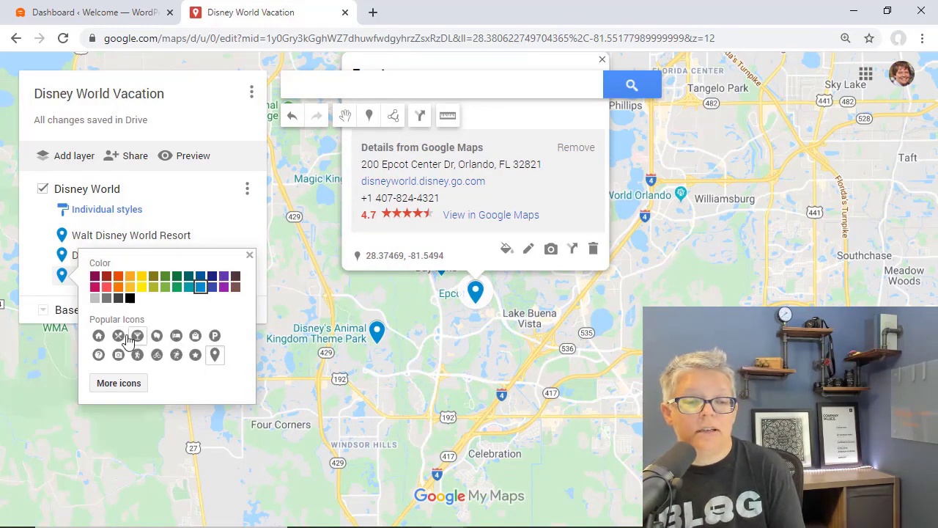
{"action": "left_click", "coordinate": [123, 384]}
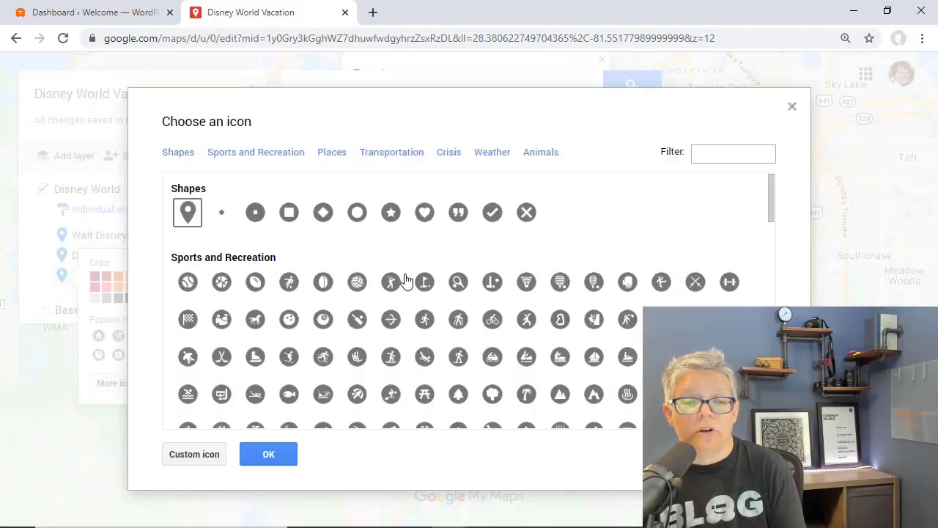
{"action": "scroll", "coordinate": [420, 293], "scroll_direction": "down", "scroll_amount": 5}
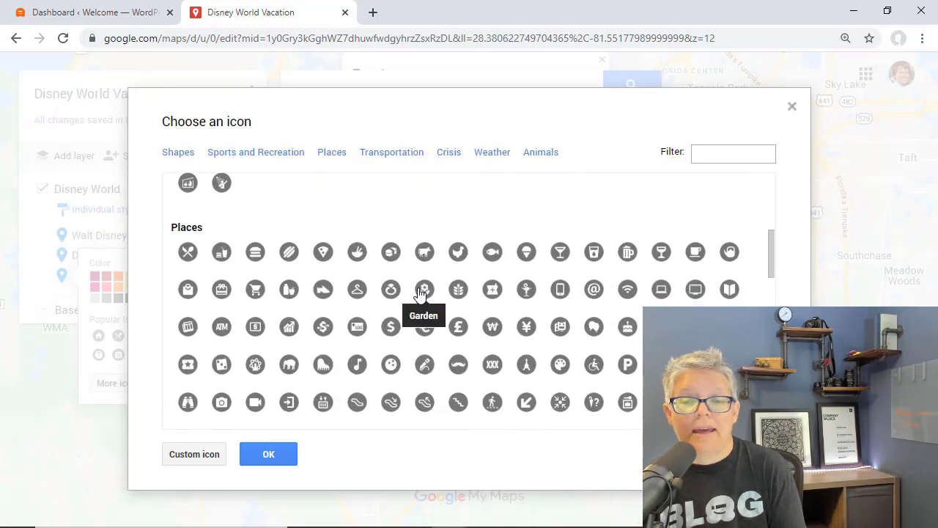
{"action": "scroll", "coordinate": [420, 293], "scroll_direction": "down", "scroll_amount": 5}
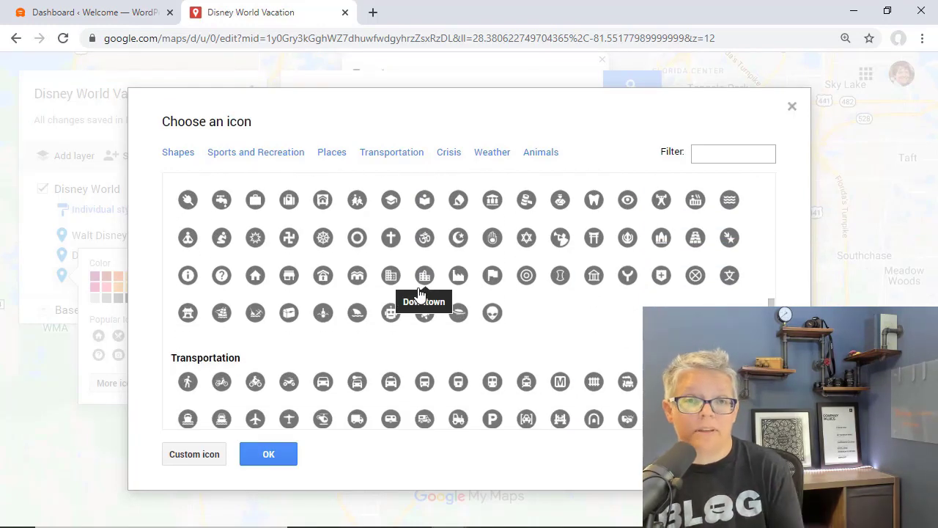
{"action": "scroll", "coordinate": [420, 293], "scroll_direction": "down", "scroll_amount": 5}
{"action": "left_click", "coordinate": [424, 325]}
{"action": "left_click", "coordinate": [269, 455]}
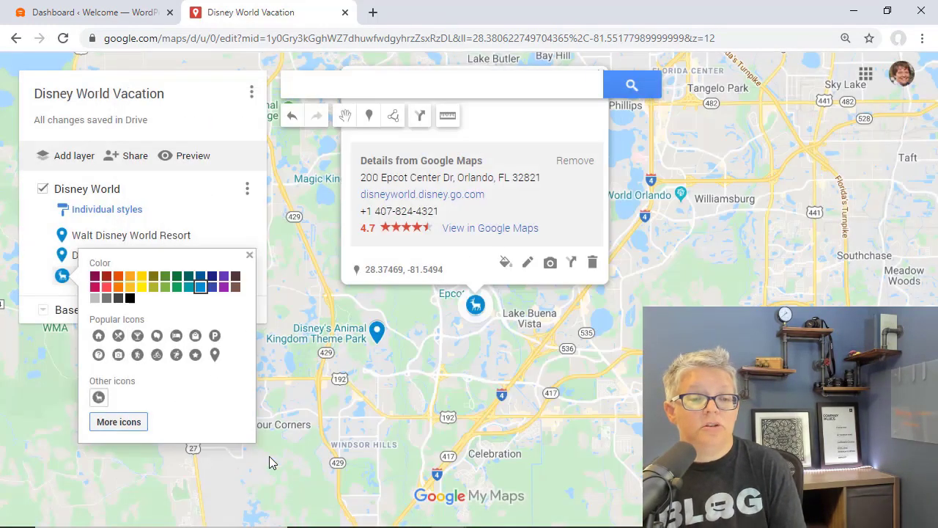
{"action": "left_click", "coordinate": [486, 350]}
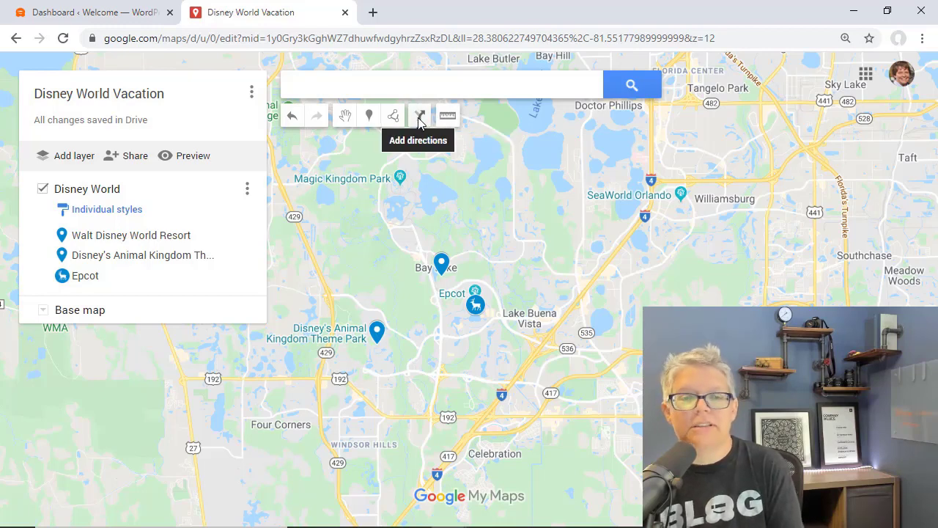
{"action": "left_click", "coordinate": [344, 120]}
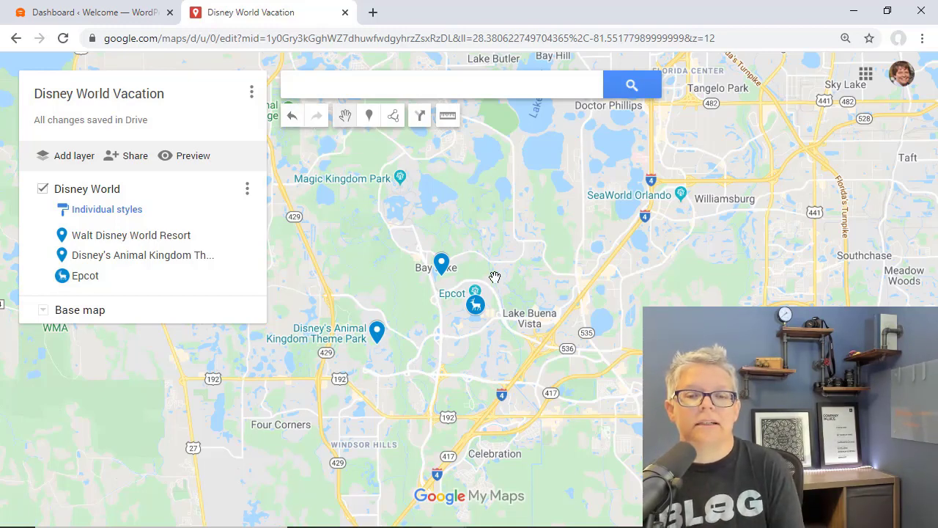
{"action": "left_click_drag", "start_coordinate": [406, 135], "coordinate": [406, 94]}
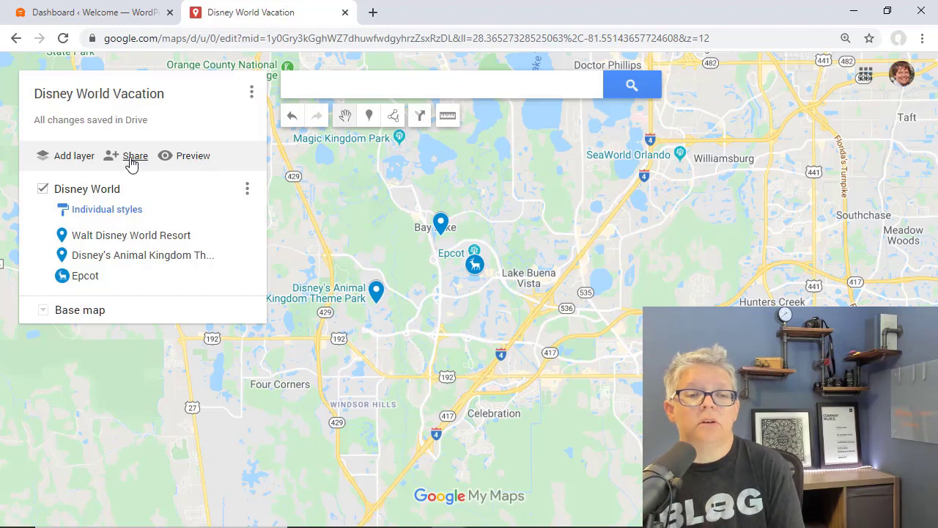
Step: Set the map's link sharing to 'On - Public on the web' and save it
{"action": "left_click", "coordinate": [132, 160]}
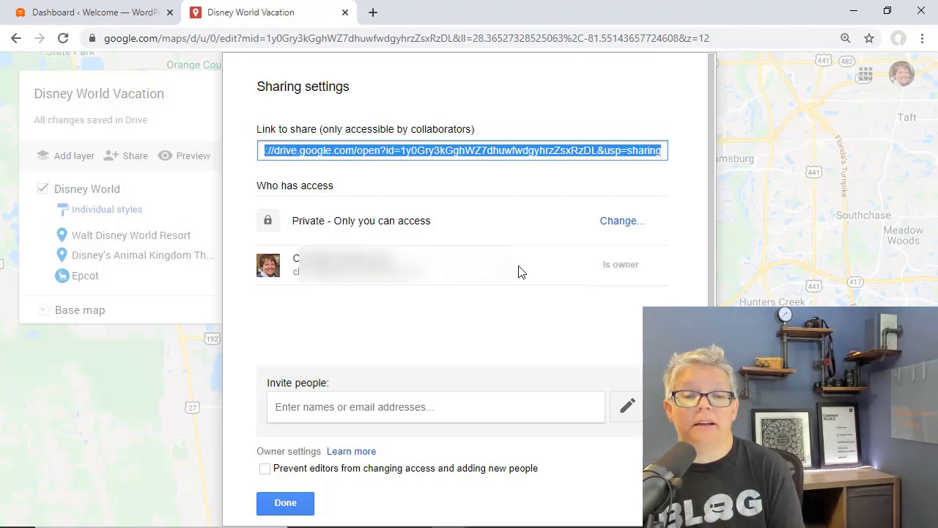
{"action": "left_click", "coordinate": [610, 223]}
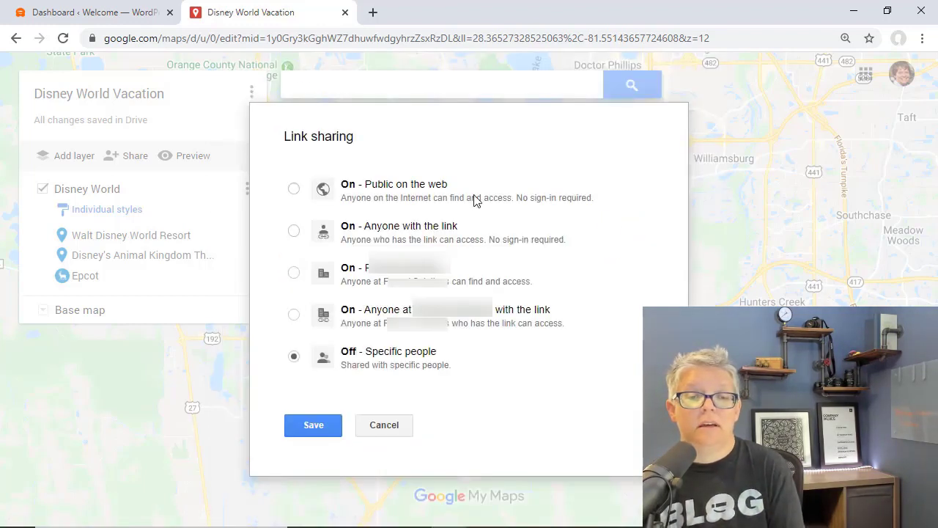
{"action": "left_click", "coordinate": [293, 190]}
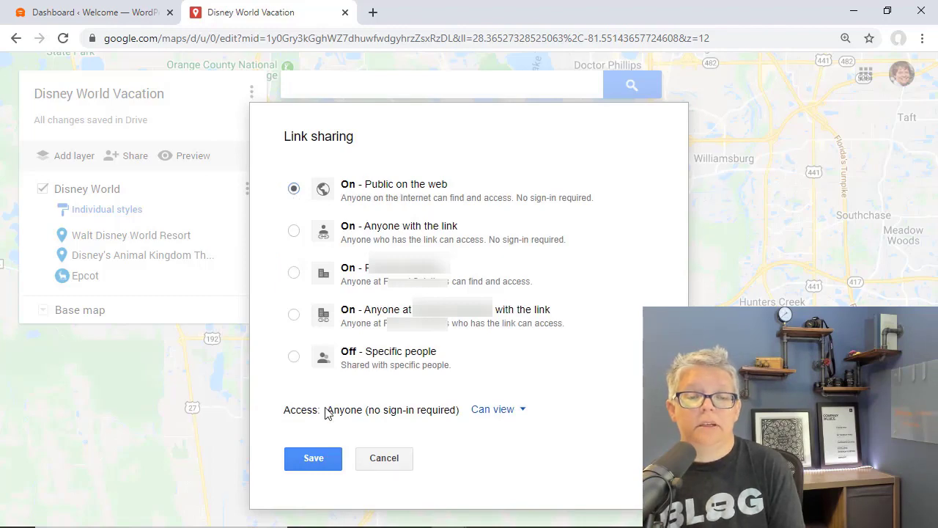
{"action": "left_click", "coordinate": [316, 459]}
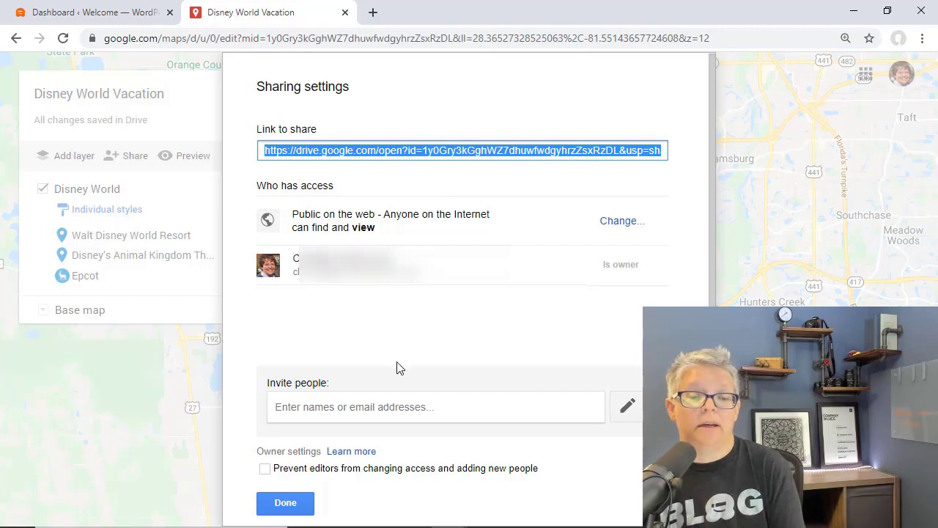
{"action": "left_click", "coordinate": [291, 504]}
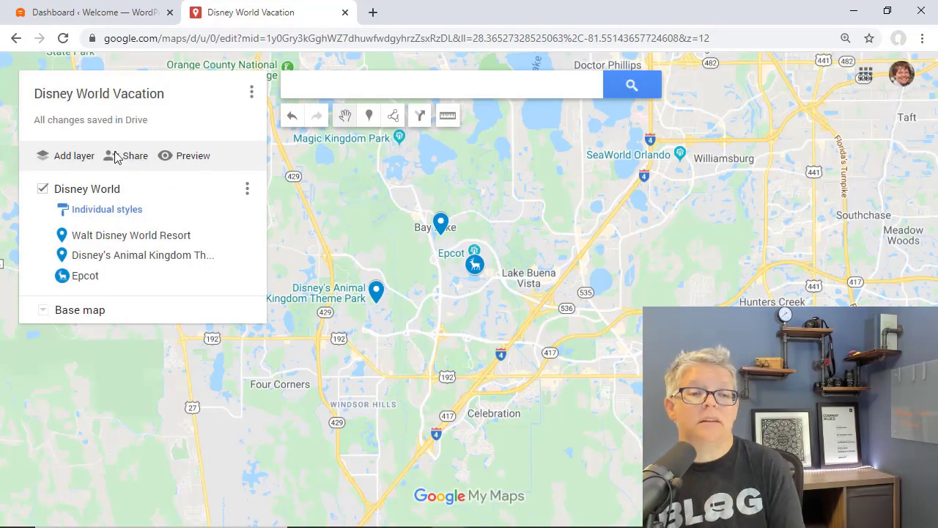
Step: Copy the map's 640×480 iframe code from 'Embed on my site'
{"action": "left_click", "coordinate": [253, 94]}
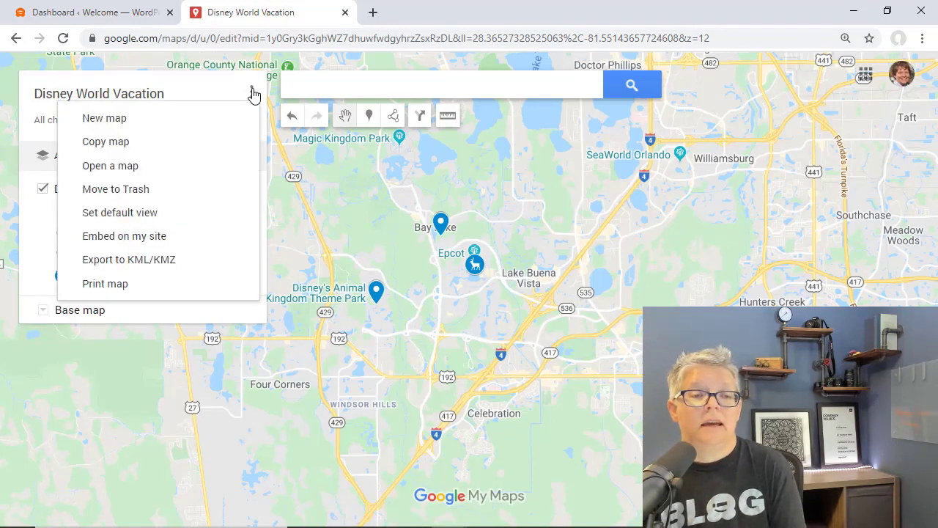
{"action": "left_click", "coordinate": [138, 236]}
{"action": "key", "text": "ctrl+c"}
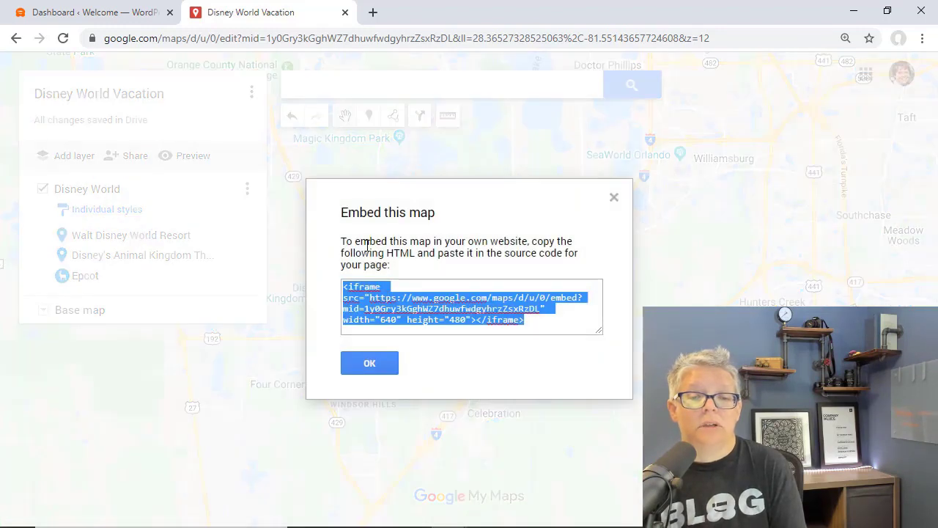
{"action": "right_click", "coordinate": [438, 311]}
{"action": "left_click", "coordinate": [472, 262]}
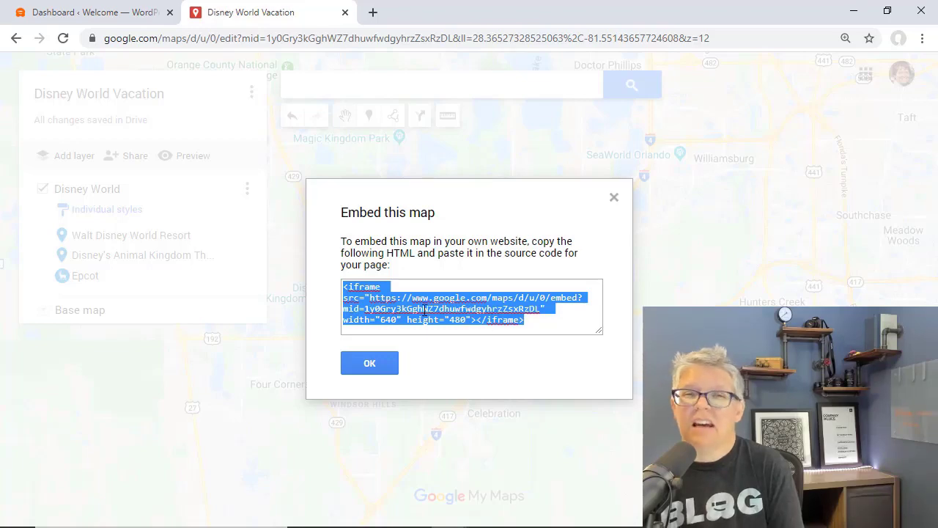
{"action": "left_click", "coordinate": [614, 198]}
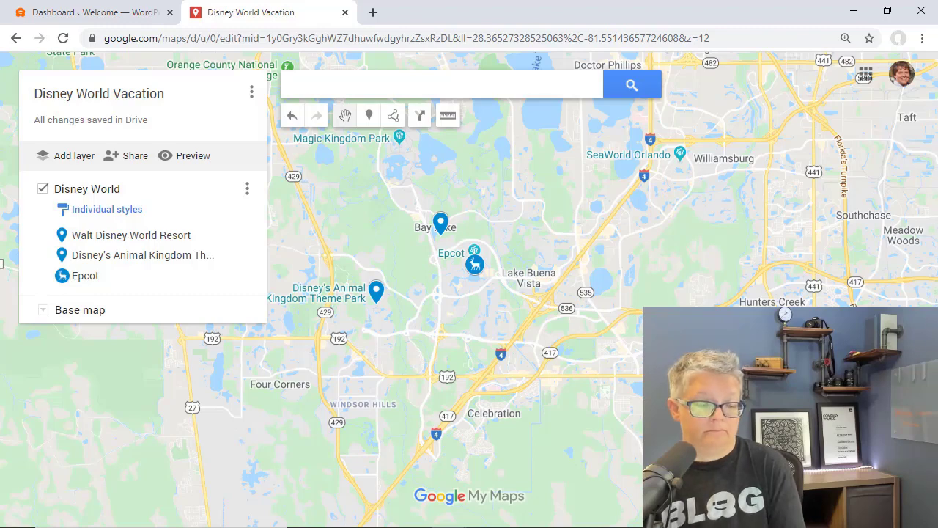
Step: In the WordPress dashboard, add a new post titled 'Disney World Vacation'
{"action": "left_click", "coordinate": [102, 12]}
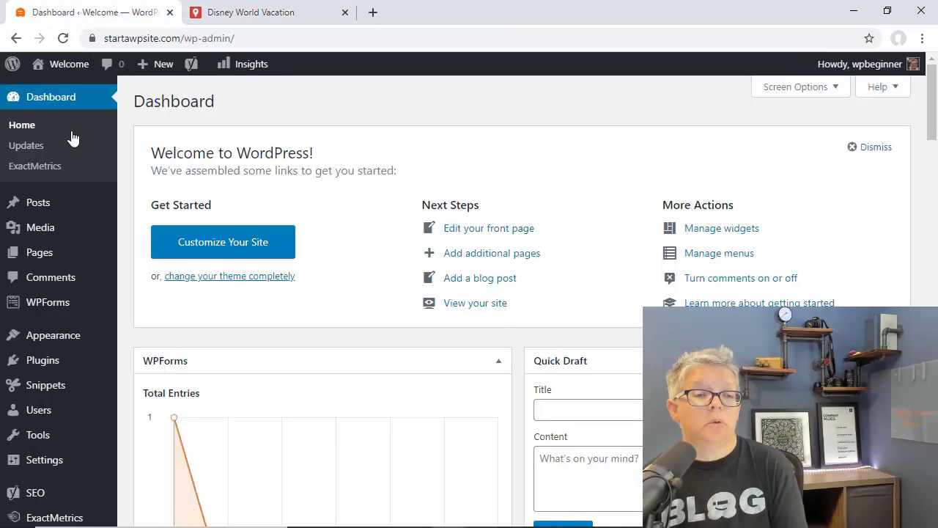
{"action": "mouse_move", "coordinate": [46, 203]}
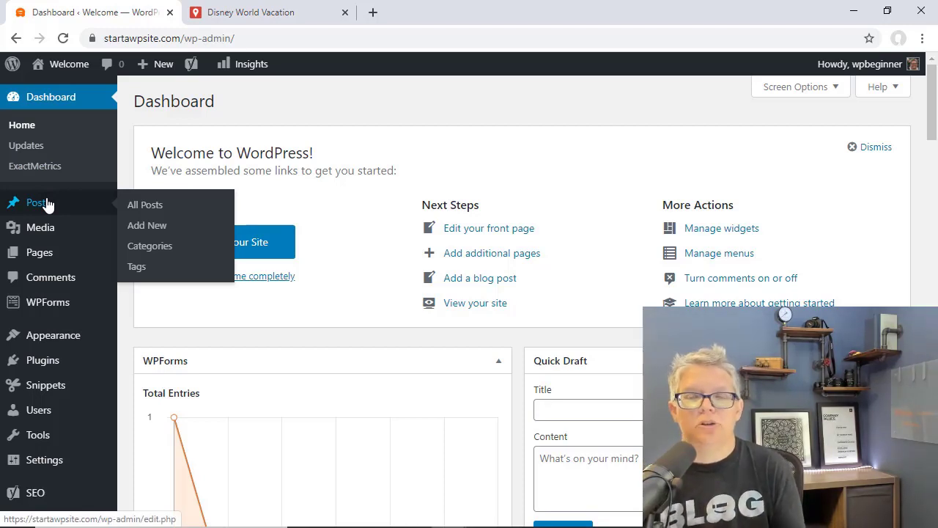
{"action": "left_click", "coordinate": [146, 226]}
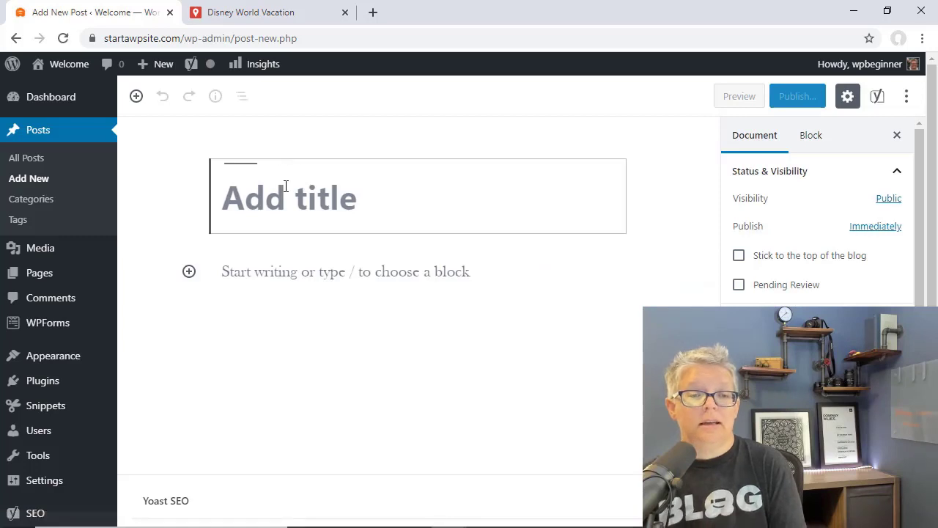
{"action": "type", "text": "Disne"}
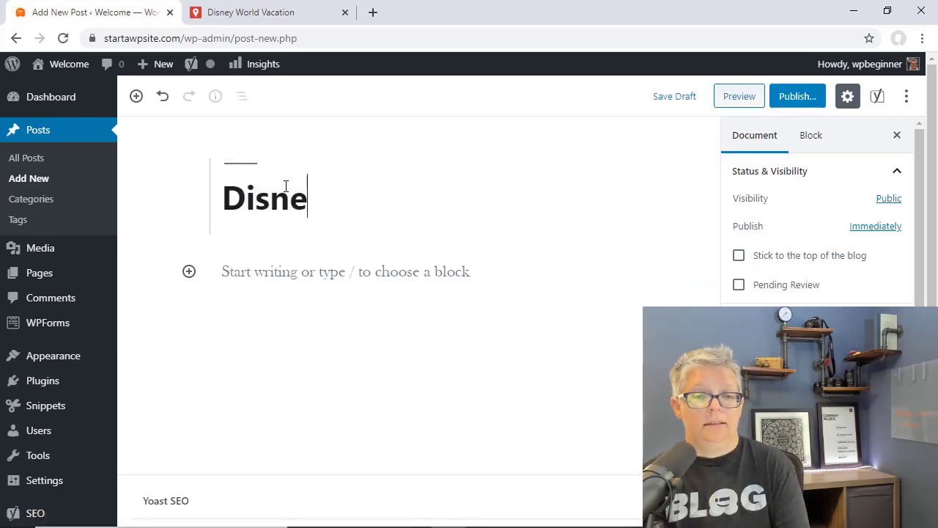
{"action": "type", "text": "y World Vacation"}
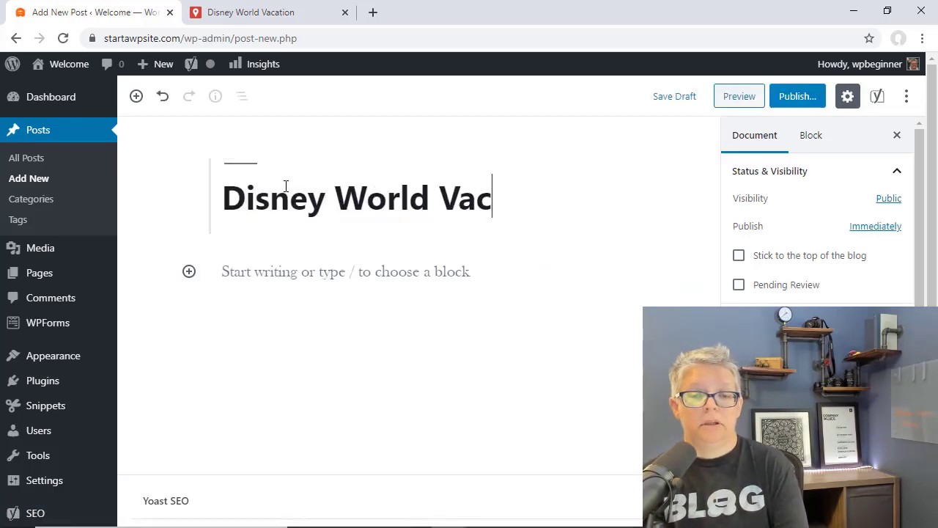
Step: Add a Custom HTML block as the post's first content block
{"action": "left_click", "coordinate": [272, 272]}
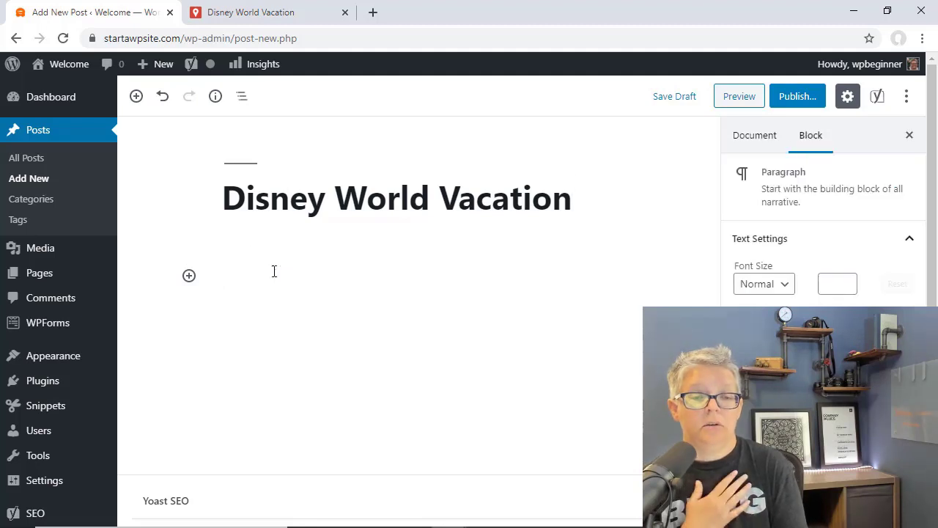
{"action": "left_click", "coordinate": [189, 276]}
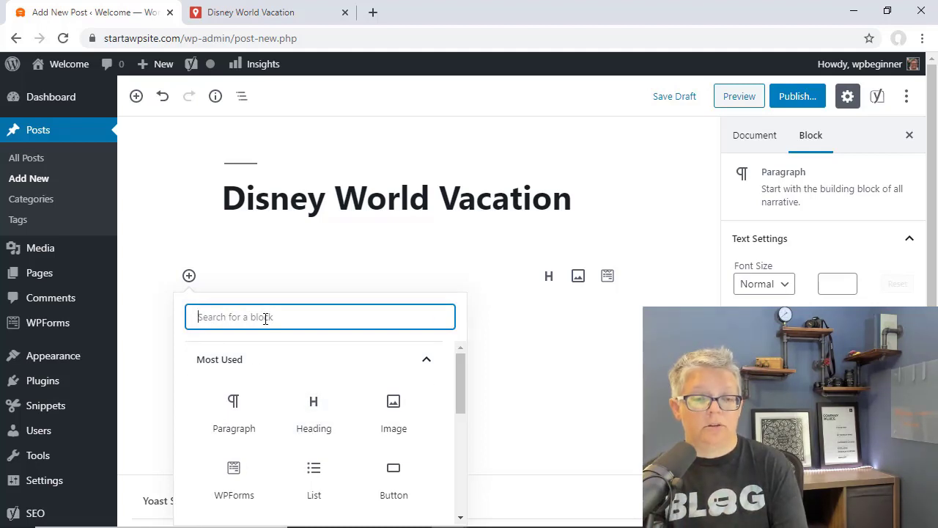
{"action": "type", "text": "html"}
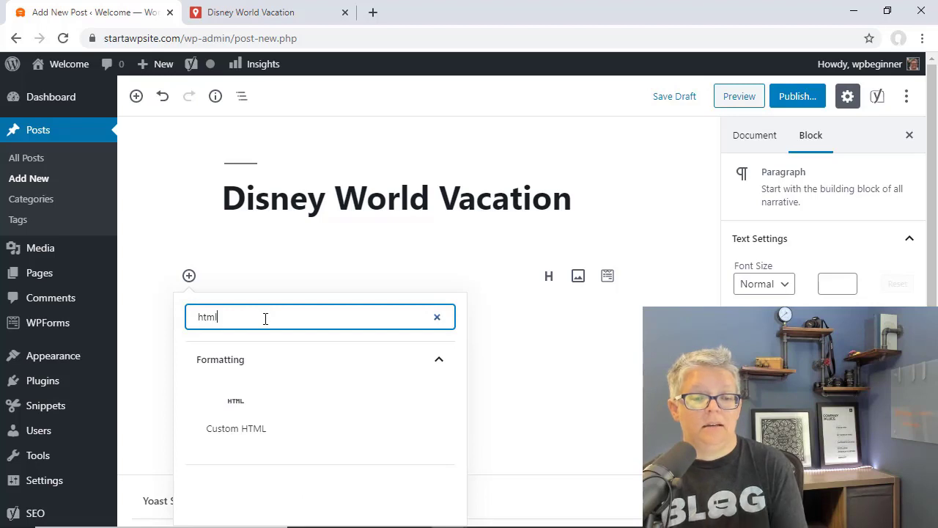
{"action": "left_click", "coordinate": [239, 411]}
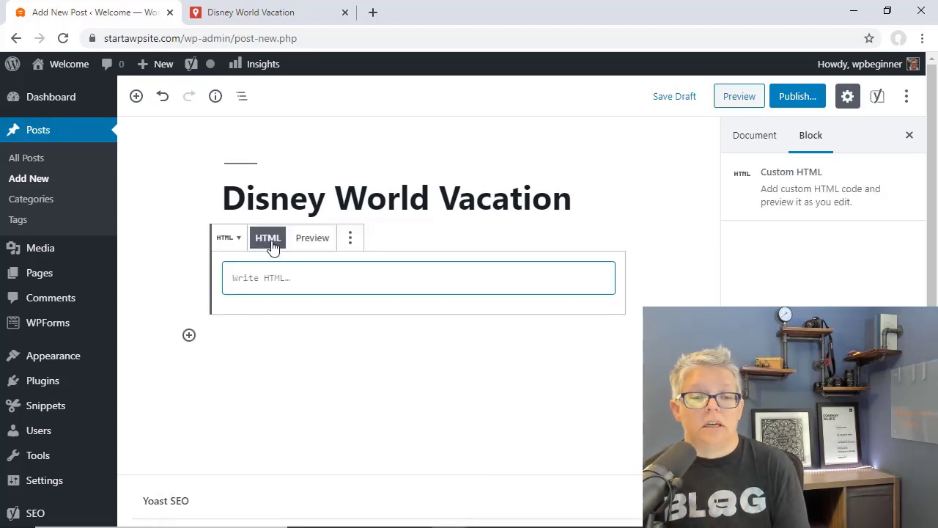
Step: Paste the map's iframe code into the block and preview the live map
{"action": "right_click", "coordinate": [277, 285]}
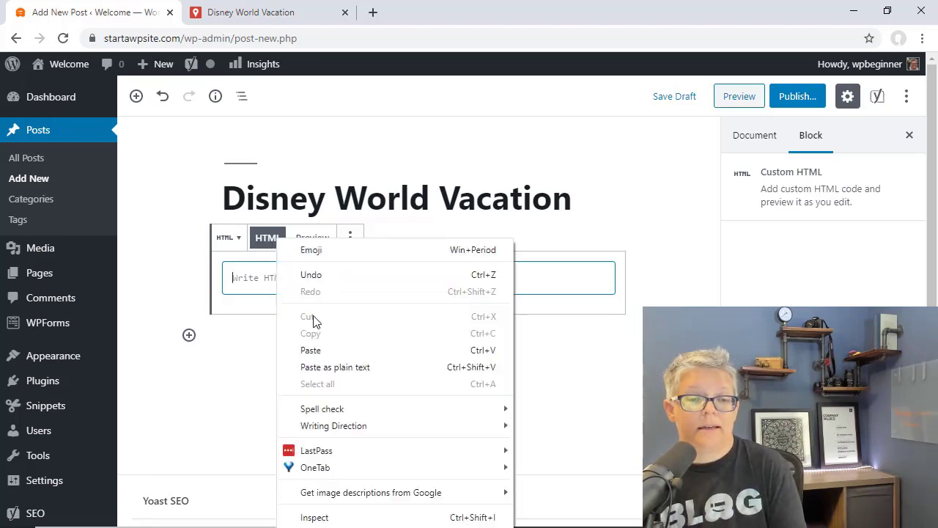
{"action": "left_click", "coordinate": [313, 350]}
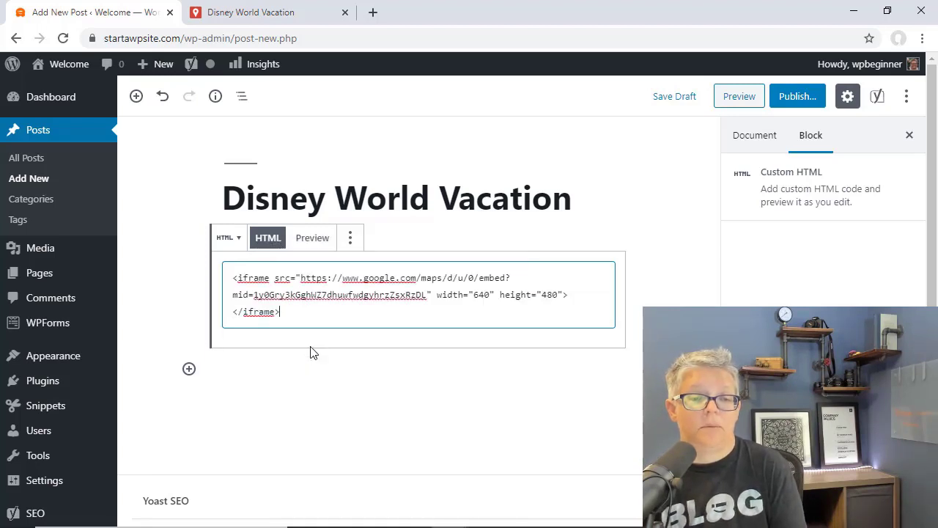
{"action": "left_click", "coordinate": [311, 242]}
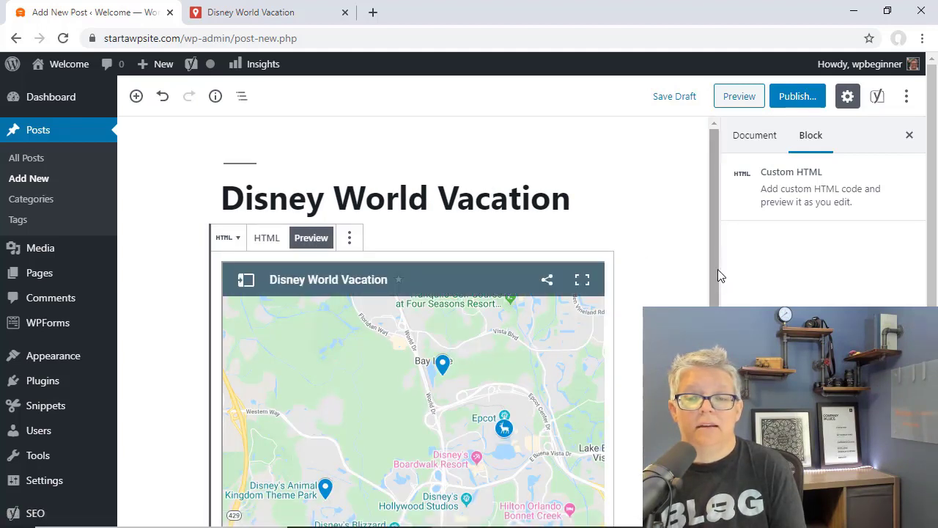
{"action": "scroll", "coordinate": [711, 272], "scroll_direction": "down", "scroll_amount": 2}
{"action": "scroll", "coordinate": [714, 293], "scroll_direction": "up", "scroll_amount": 2}
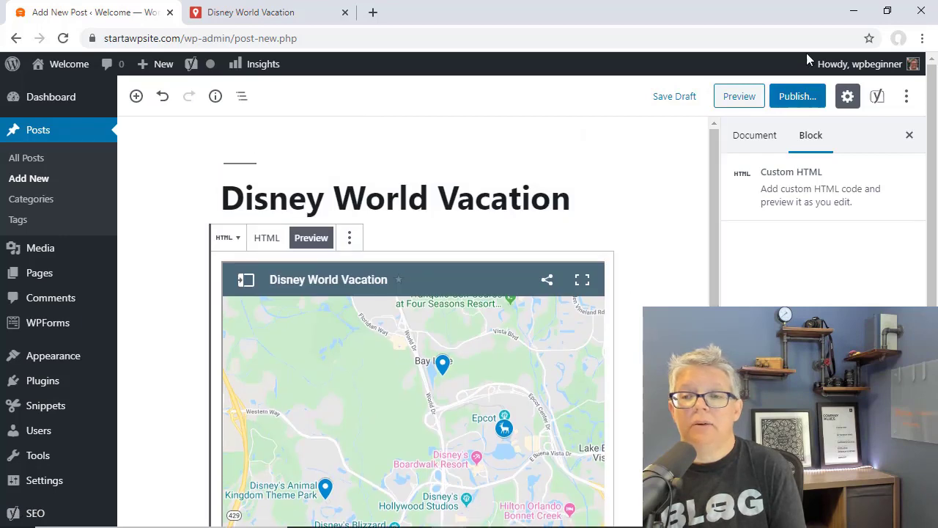
Step: Publish the post and view it on the live site
{"action": "left_click", "coordinate": [806, 97]}
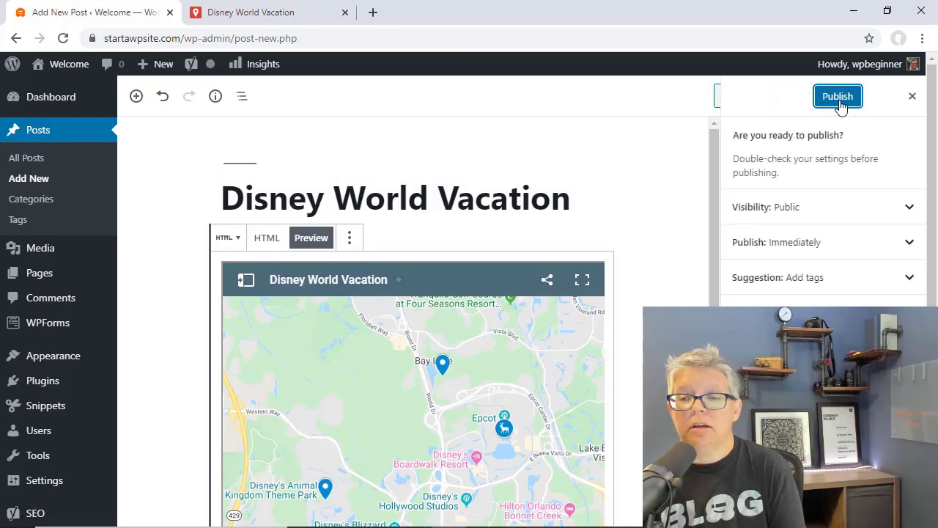
{"action": "left_click", "coordinate": [839, 100]}
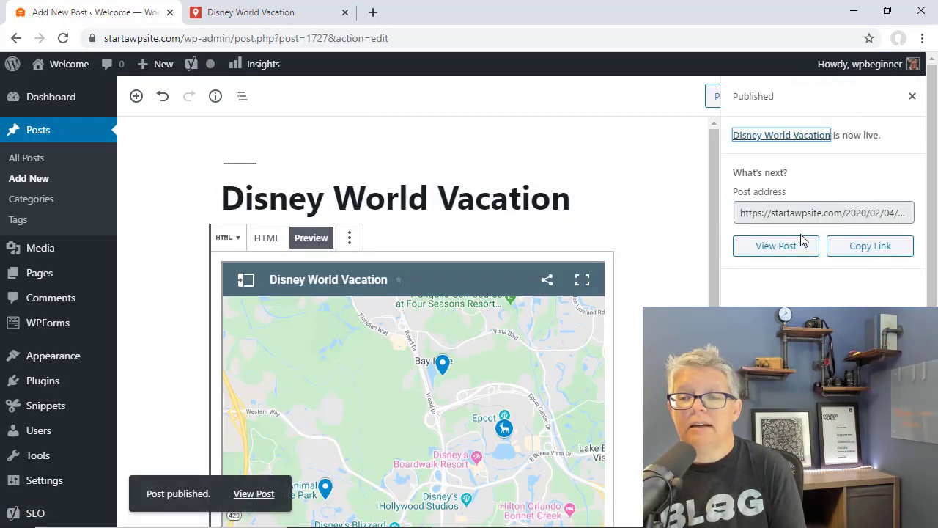
{"action": "left_click", "coordinate": [777, 247]}
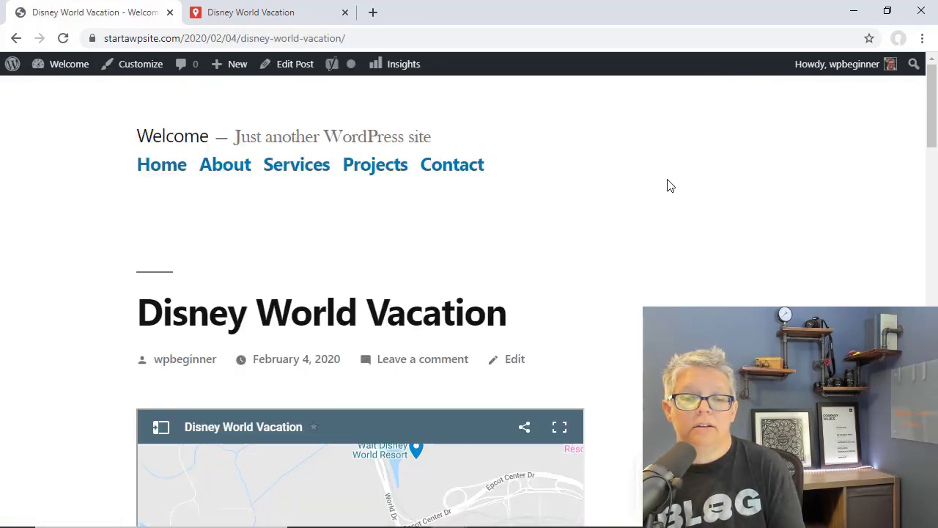
{"action": "scroll", "coordinate": [667, 186], "scroll_direction": "down", "scroll_amount": 4}
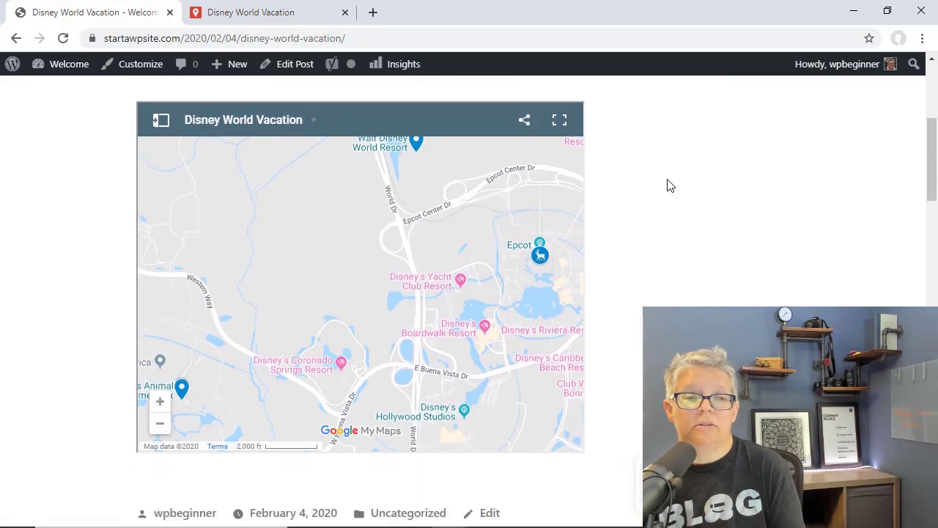
Step: Pan the embedded map and open Epcot's place details
{"action": "left_click_drag", "start_coordinate": [372, 277], "coordinate": [299, 258]}
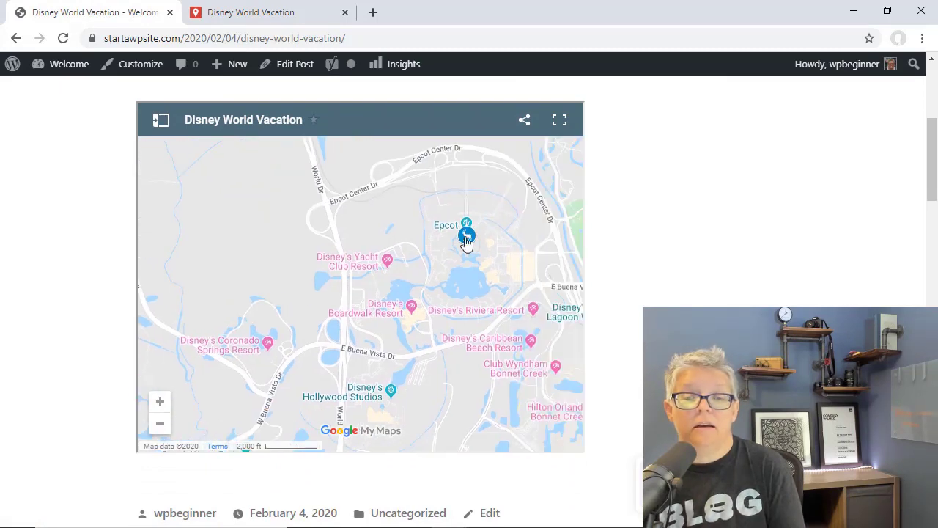
{"action": "left_click", "coordinate": [466, 236]}
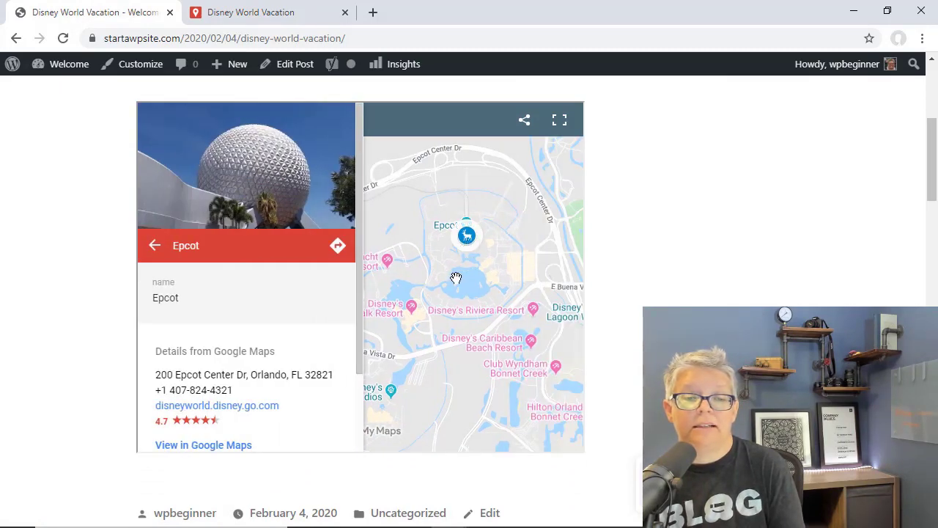
{"action": "scroll", "coordinate": [256, 343], "scroll_direction": "down", "scroll_amount": 2}
{"action": "scroll", "coordinate": [257, 343], "scroll_direction": "up", "scroll_amount": 2}
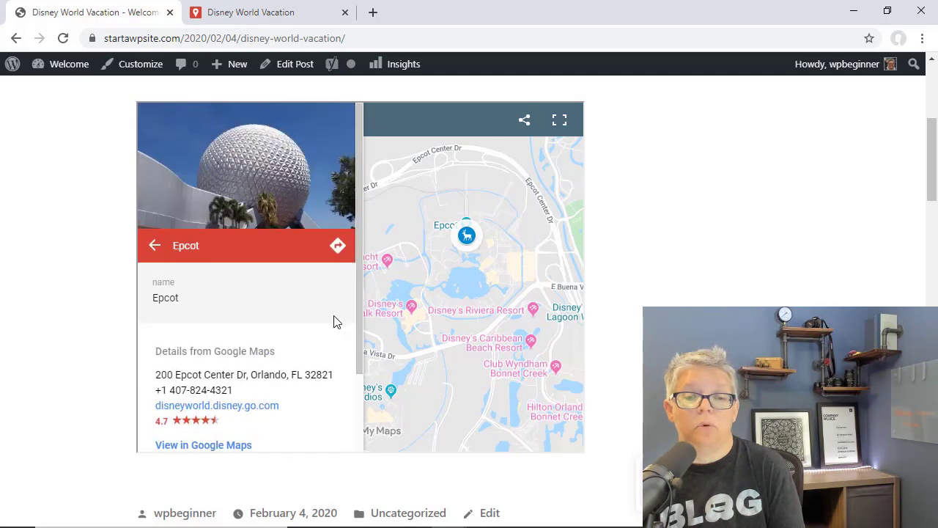
{"action": "left_click_drag", "start_coordinate": [434, 272], "coordinate": [483, 242]}
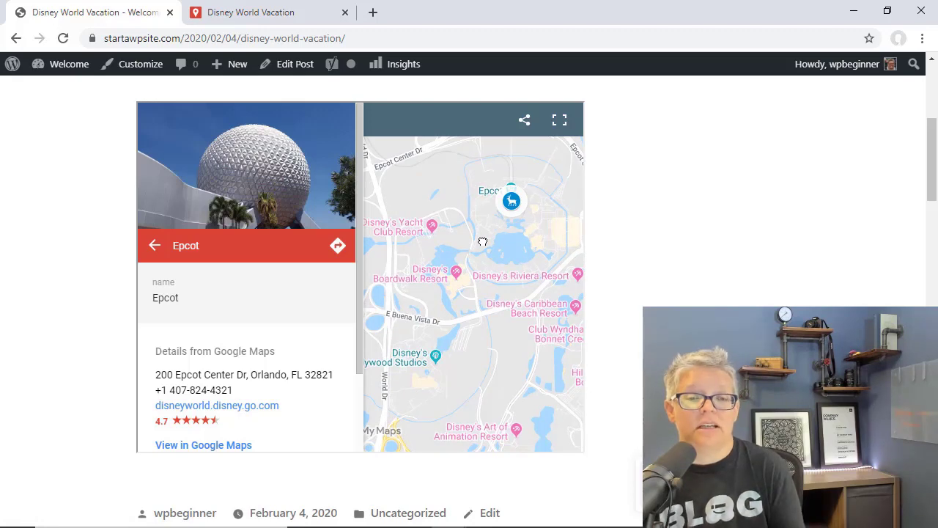
{"action": "scroll", "coordinate": [55, 181], "scroll_direction": "up", "scroll_amount": 3}
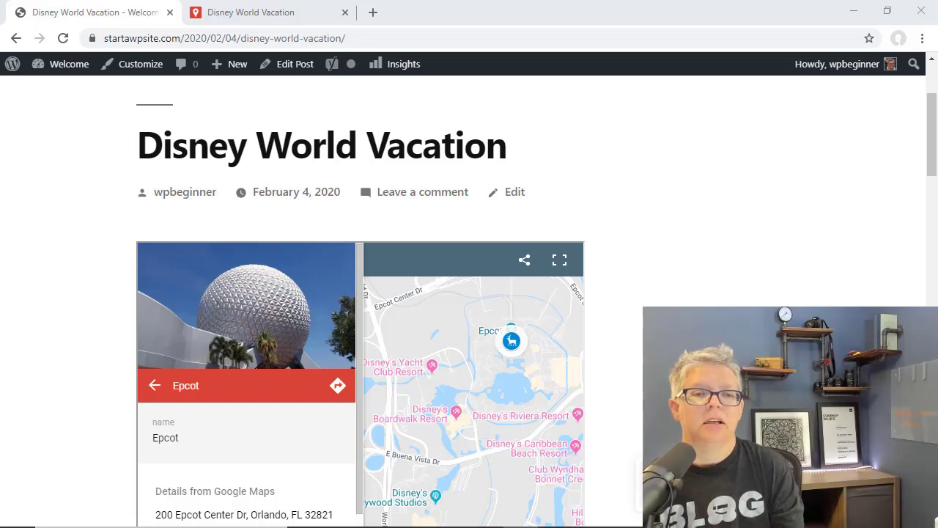
Step: Go to the Plugins Add New page and reveal the Upload Plugin form
{"action": "mouse_move", "coordinate": [44, 71]}
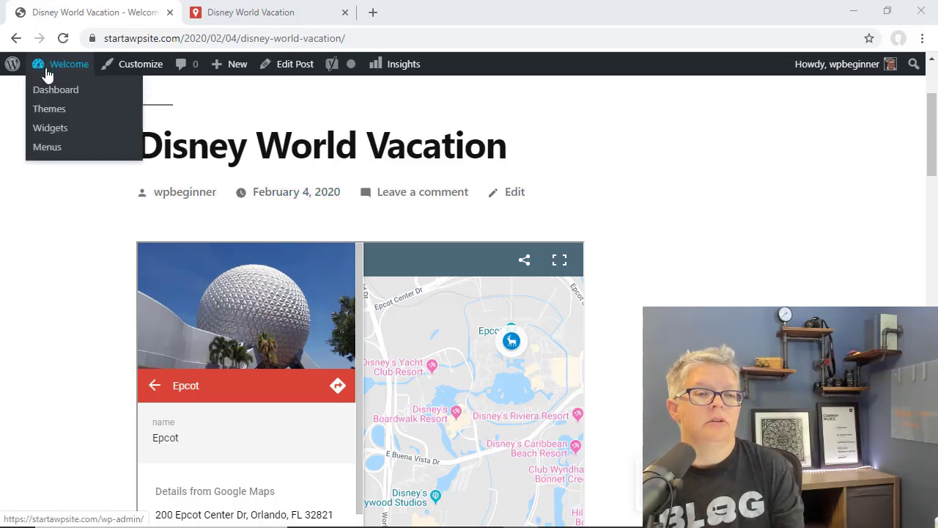
{"action": "left_click", "coordinate": [48, 96]}
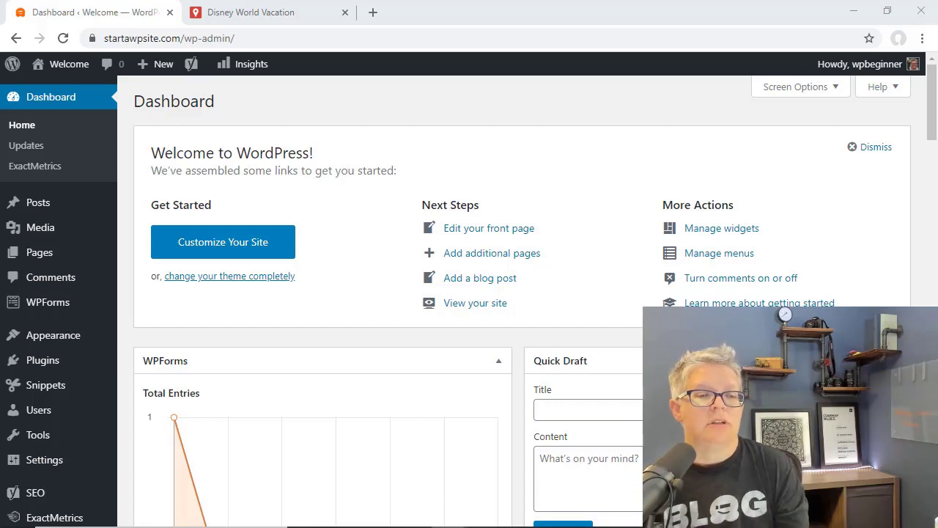
{"action": "mouse_move", "coordinate": [45, 360]}
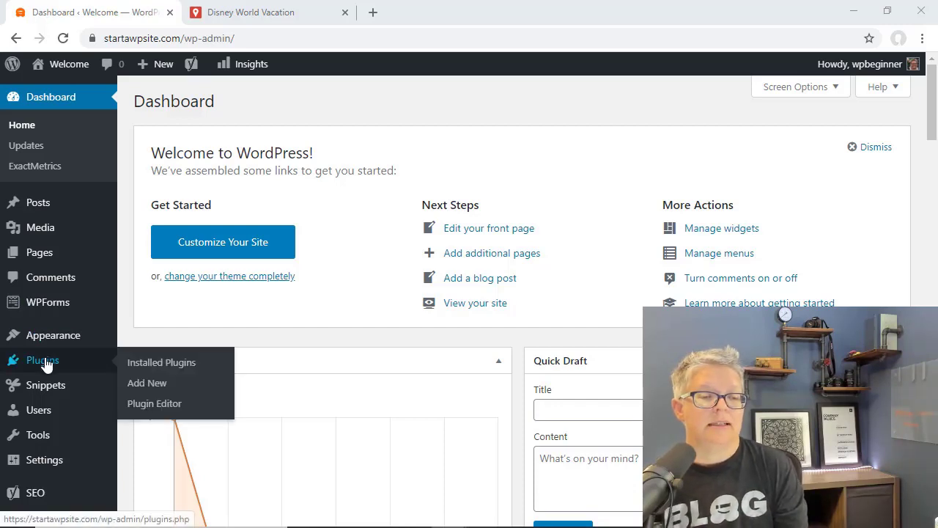
{"action": "left_click", "coordinate": [141, 387]}
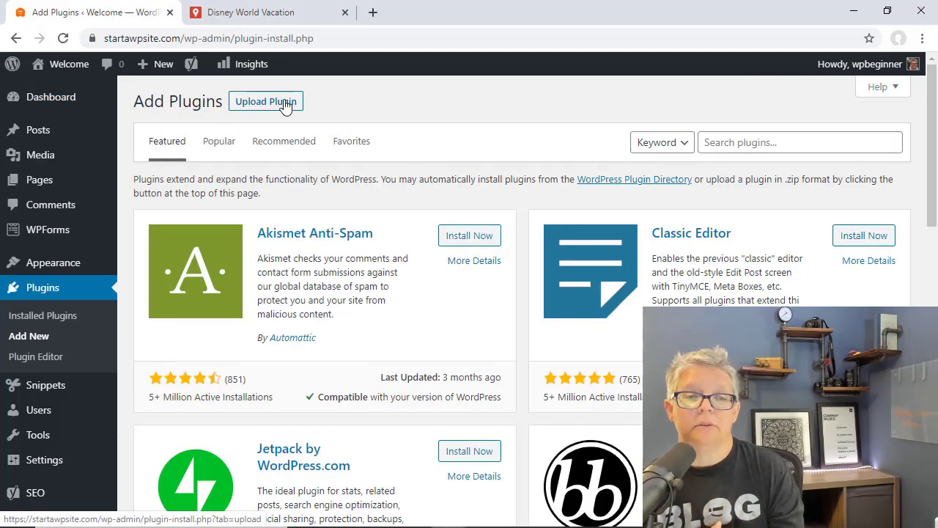
{"action": "left_click", "coordinate": [285, 105]}
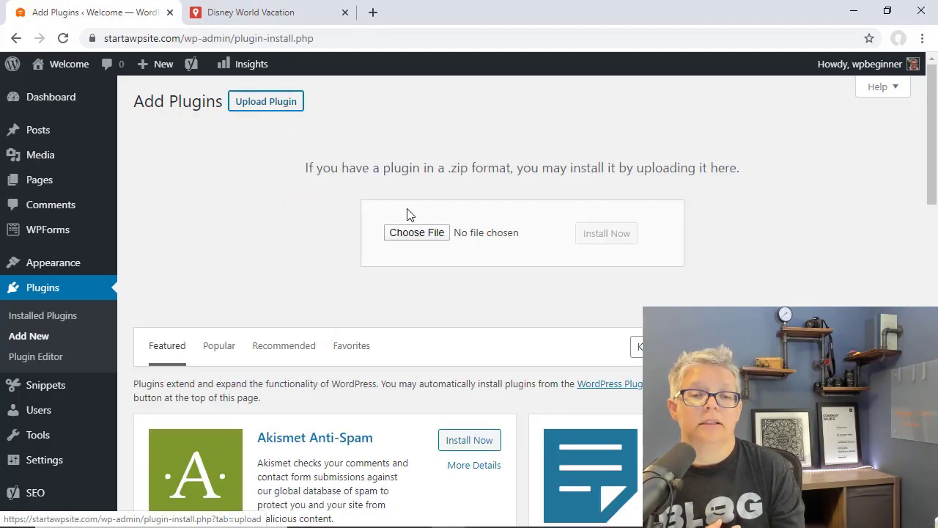
Step: Upload maps-marker-pro.zip, install it, and activate the plugin
{"action": "left_click", "coordinate": [415, 233]}
{"action": "left_click", "coordinate": [180, 119]}
{"action": "left_click", "coordinate": [439, 329]}
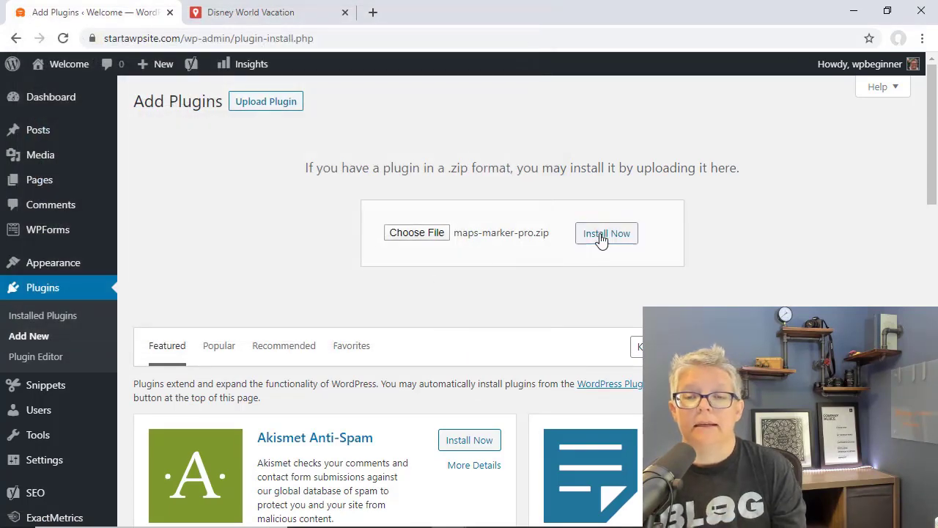
{"action": "left_click", "coordinate": [600, 235]}
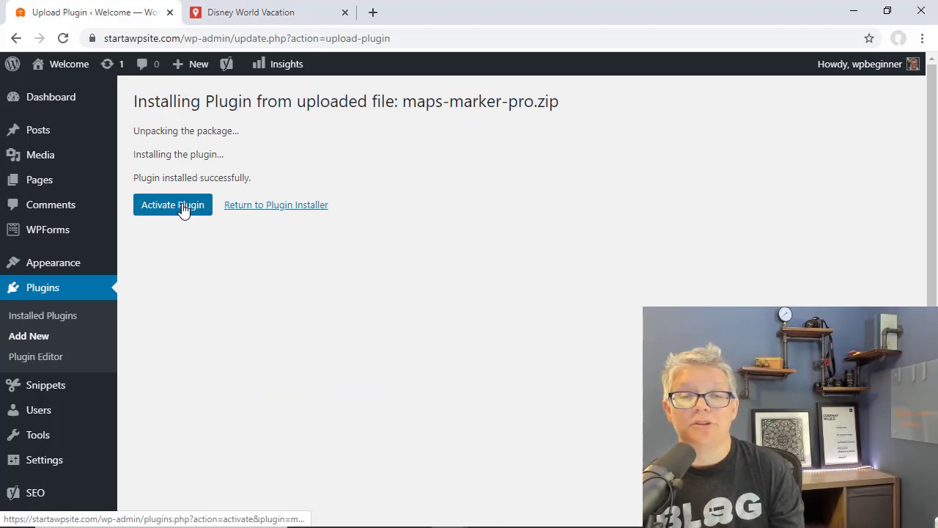
{"action": "left_click", "coordinate": [182, 209]}
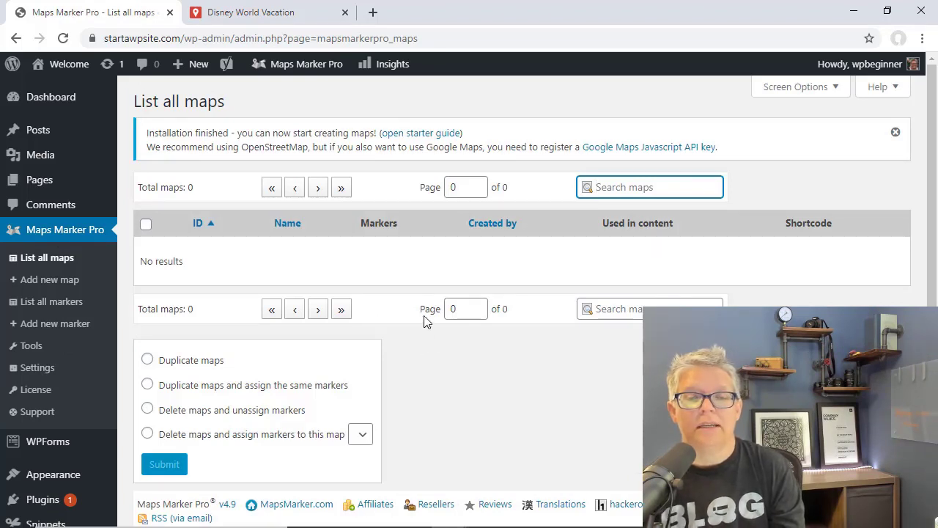
Step: Start a new Maps Marker Pro map, check its Layers settings, then return to the Map tab
{"action": "left_click", "coordinate": [444, 414]}
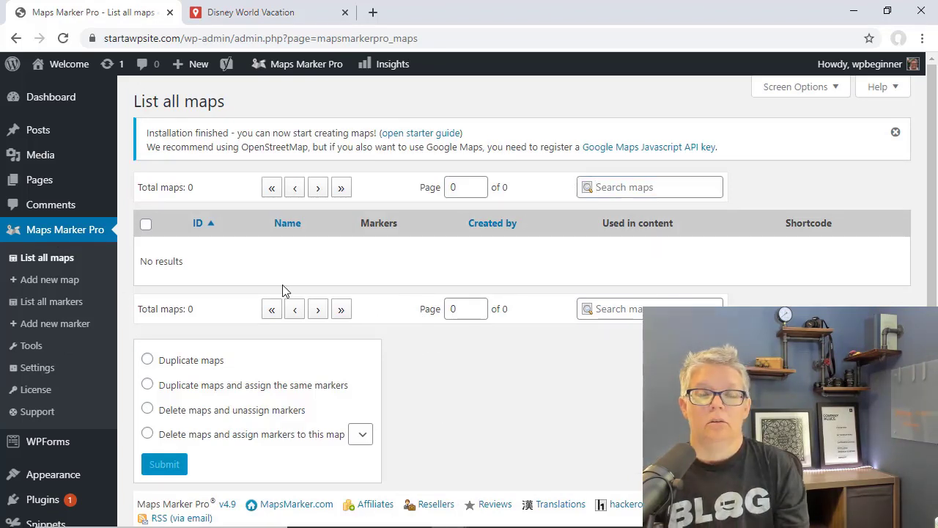
{"action": "left_click", "coordinate": [51, 282]}
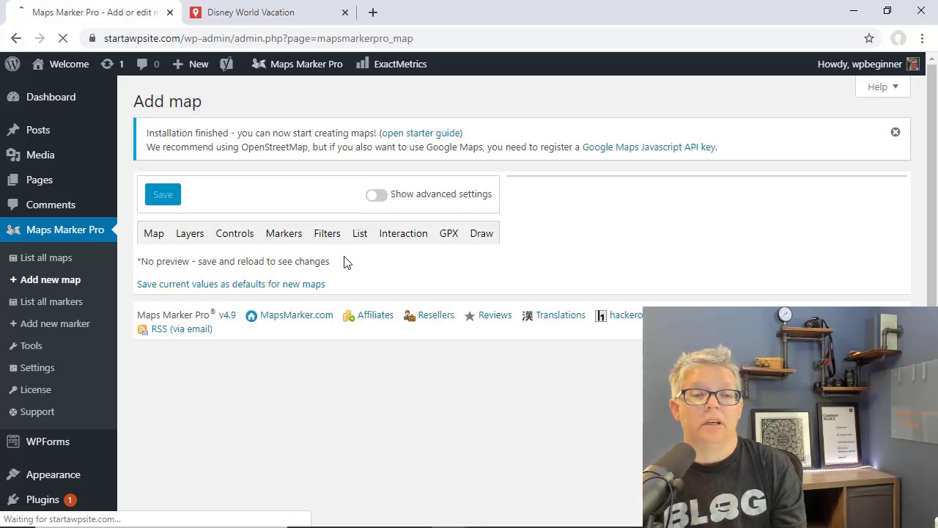
{"action": "scroll", "coordinate": [353, 283], "scroll_direction": "down", "scroll_amount": 1}
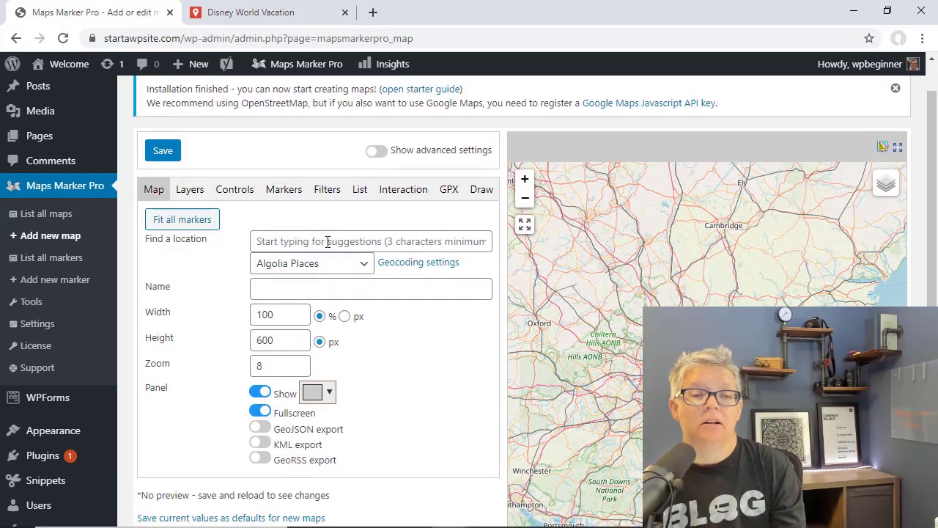
{"action": "left_click", "coordinate": [198, 192]}
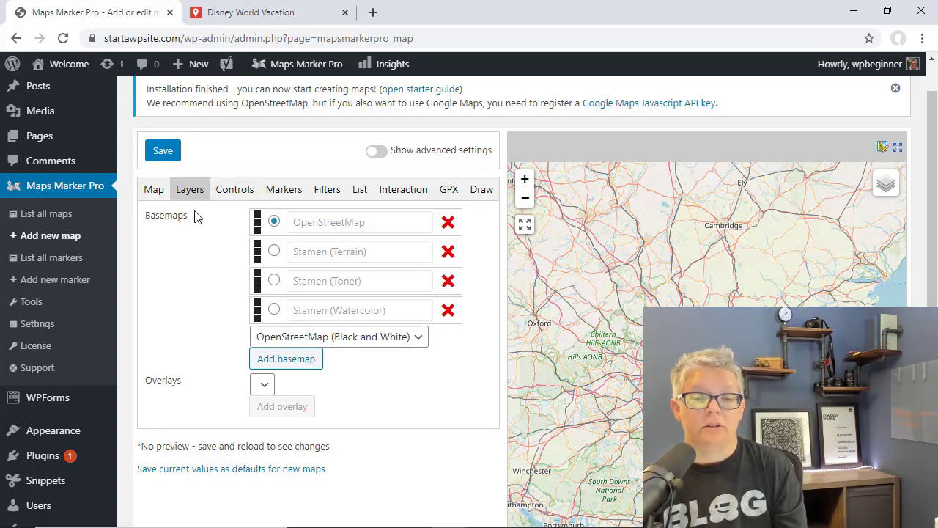
{"action": "left_click", "coordinate": [154, 189]}
Step: Search 'walt disney' and centre the map on Walt Disney Presents, keeping Algolia Places as provider
{"action": "left_click", "coordinate": [290, 241]}
{"action": "type", "text": "walt disney"}
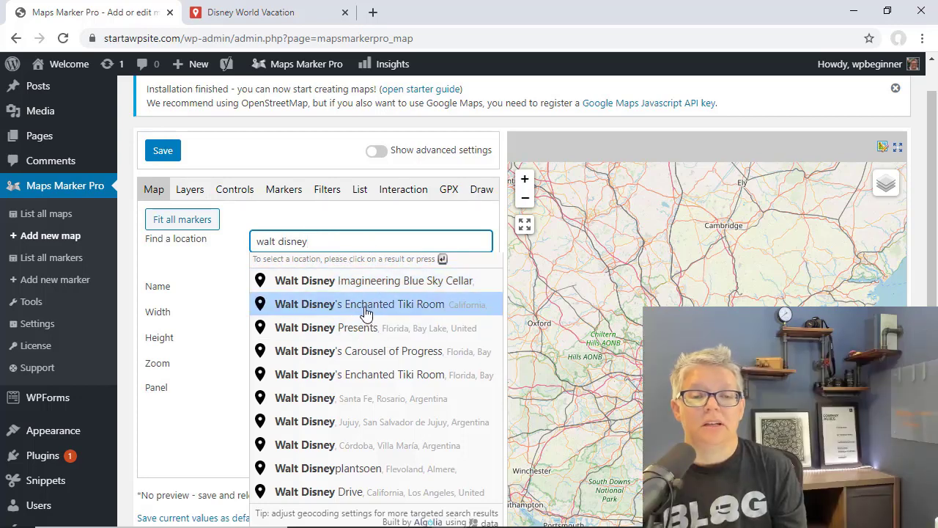
{"action": "left_click", "coordinate": [367, 328]}
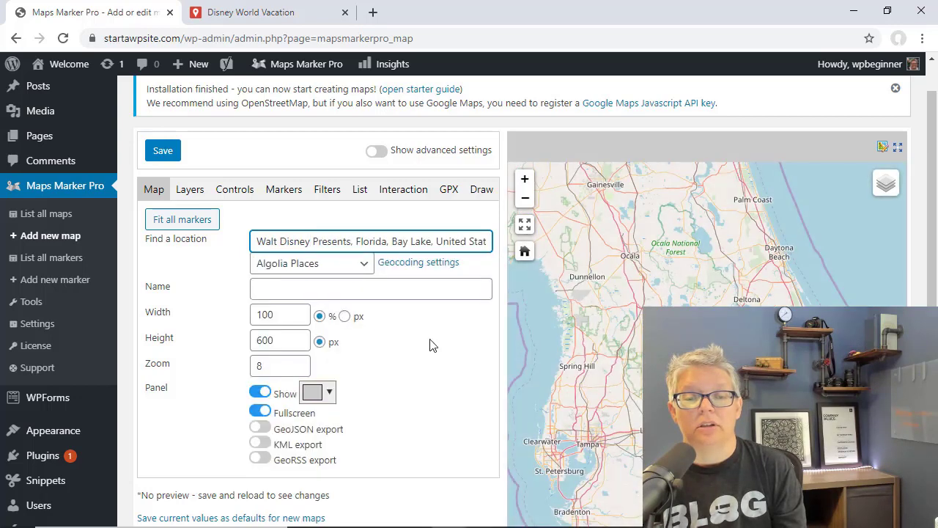
{"action": "left_click", "coordinate": [318, 263]}
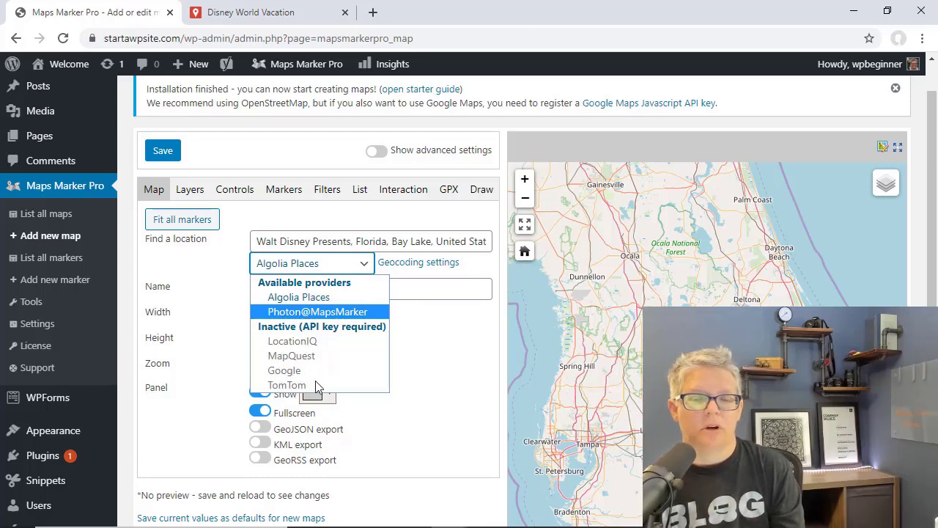
{"action": "left_click", "coordinate": [436, 338]}
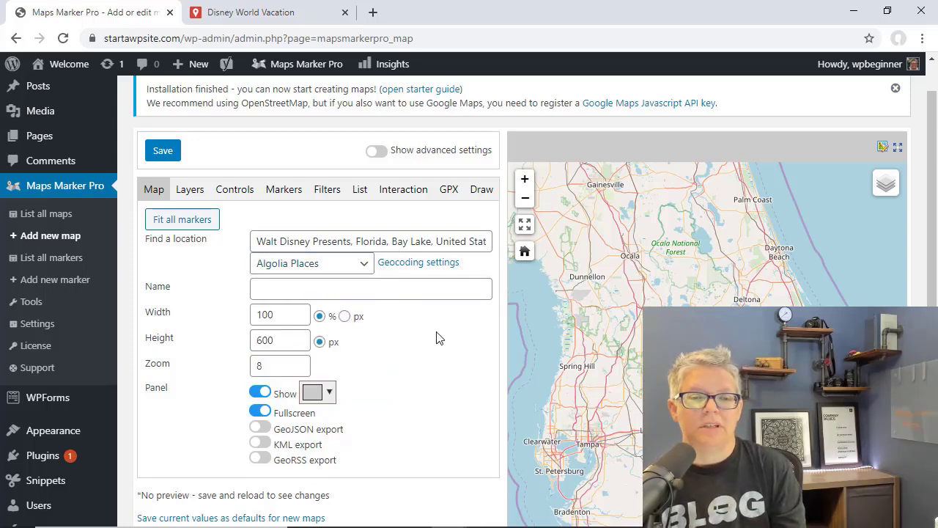
Step: Name the map 'Walt Disney World'
{"action": "left_click", "coordinate": [402, 289]}
{"action": "type", "text": "Walt"}
{"action": "key", "text": "BackSpace"}
{"action": "type", "text": "t Disney World"}
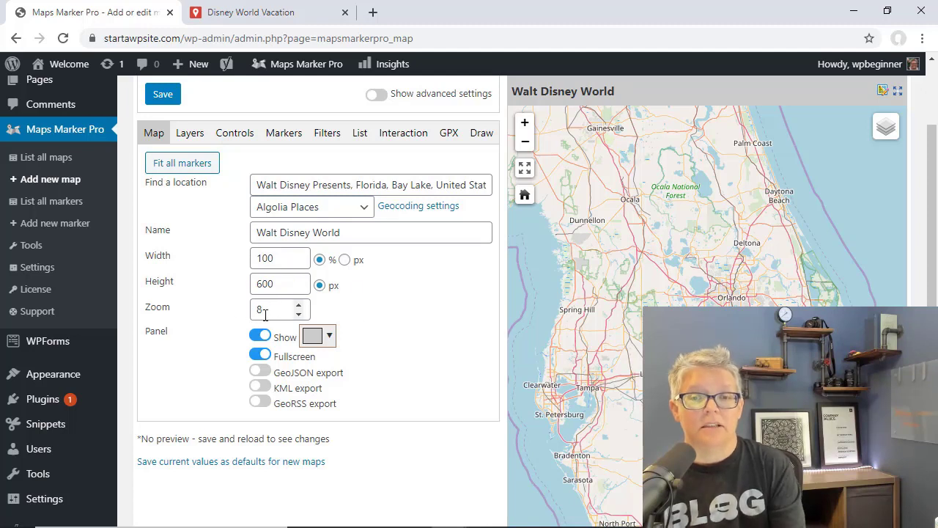
{"action": "scroll", "coordinate": [381, 293], "scroll_direction": "up", "scroll_amount": 1}
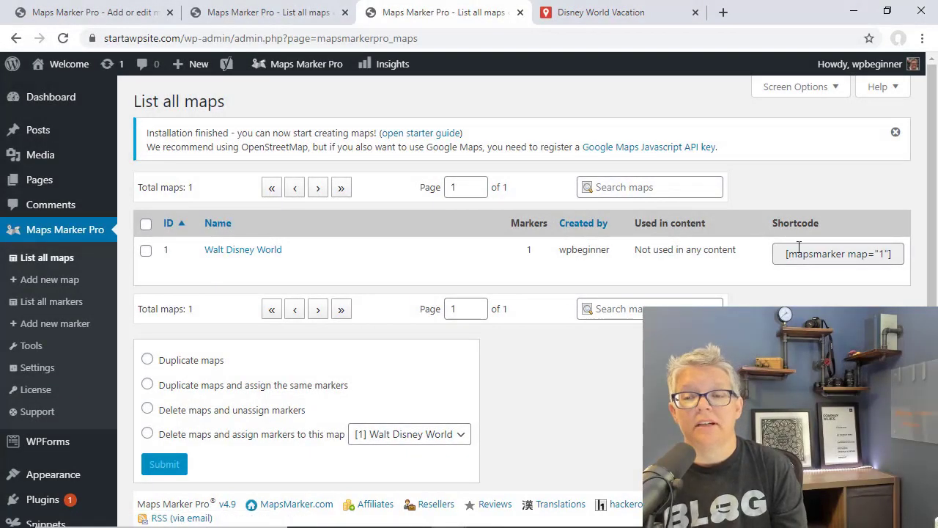
Step: Copy the map's [mapsmarker map="1"] shortcode from the map list
{"action": "left_click", "coordinate": [823, 255]}
{"action": "right_click", "coordinate": [822, 255]}
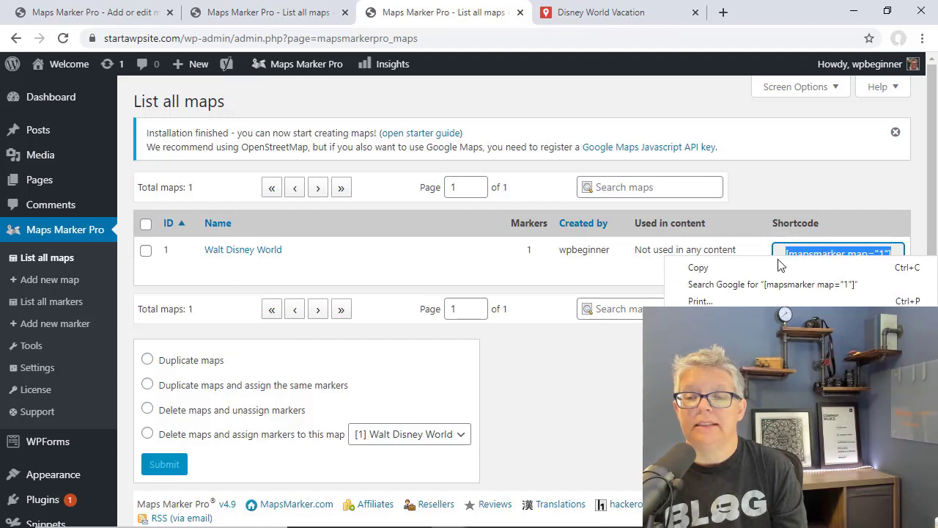
{"action": "left_click", "coordinate": [751, 268]}
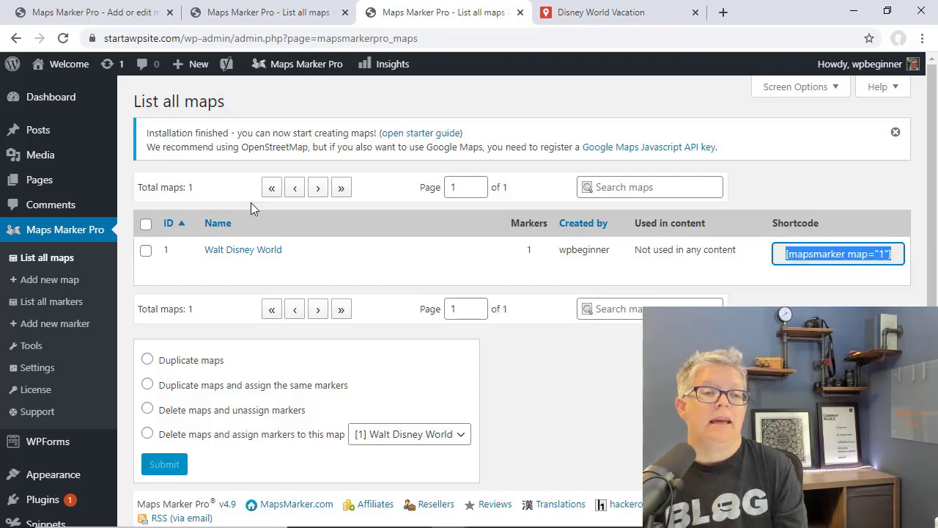
{"action": "mouse_move", "coordinate": [42, 135]}
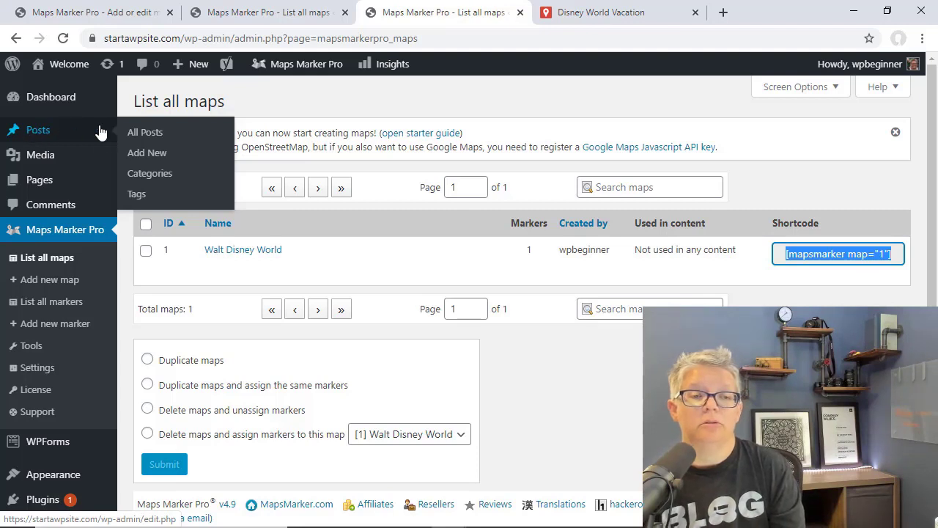
Step: Create a new WordPress post titled 'Vacation'
{"action": "left_click", "coordinate": [139, 155]}
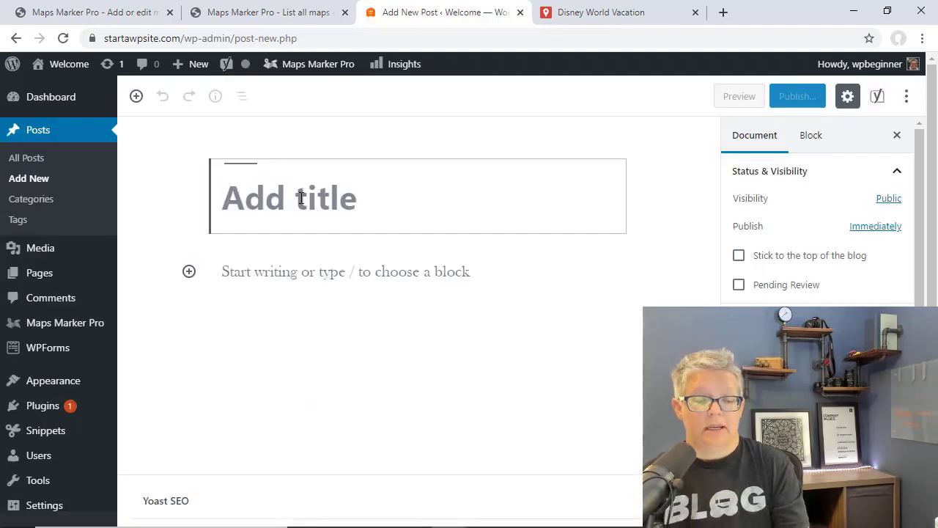
{"action": "type", "text": "Vacation"}
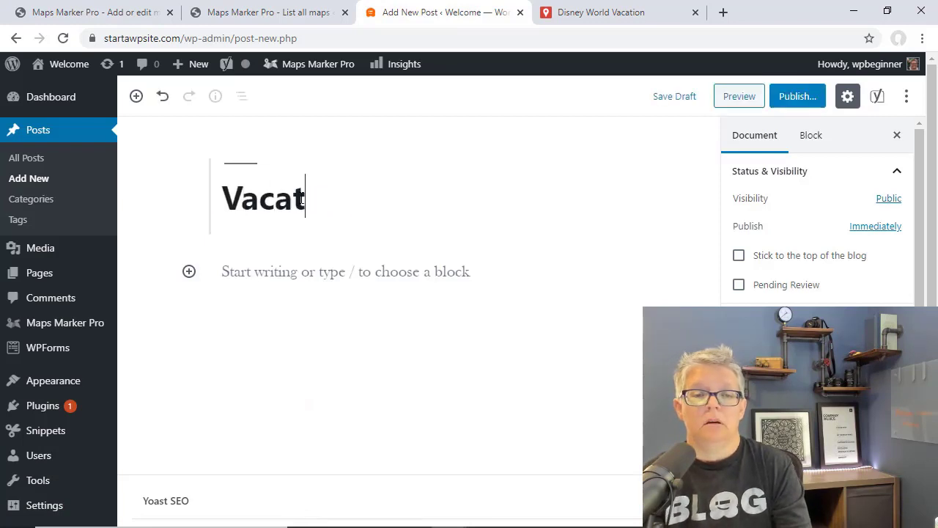
{"action": "left_click", "coordinate": [247, 273]}
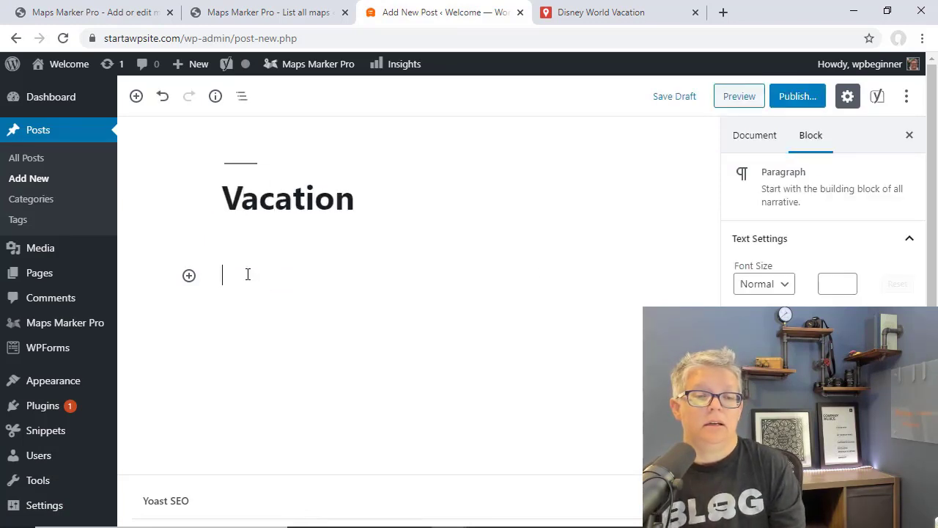
Step: Insert a Maps Marker Pro block set to the [ID 1] Walt Disney World map
{"action": "left_click", "coordinate": [189, 277]}
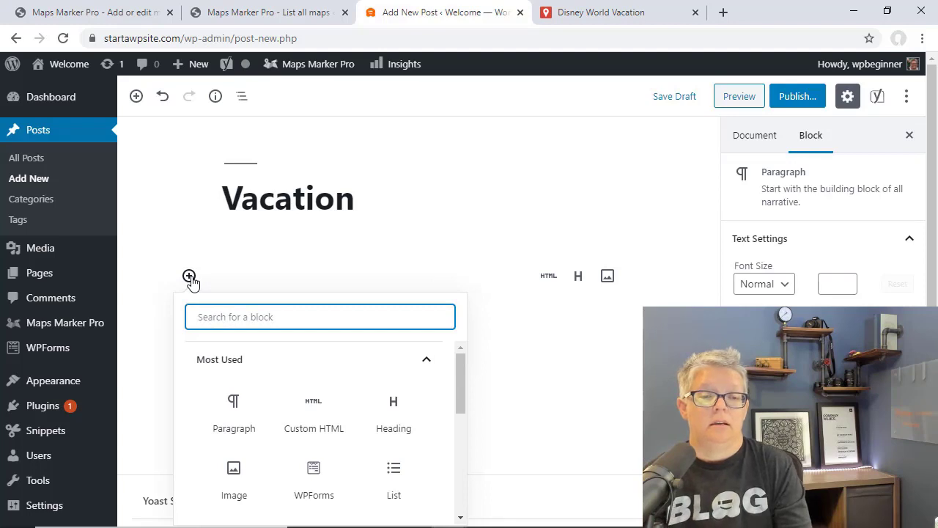
{"action": "type", "text": "map"}
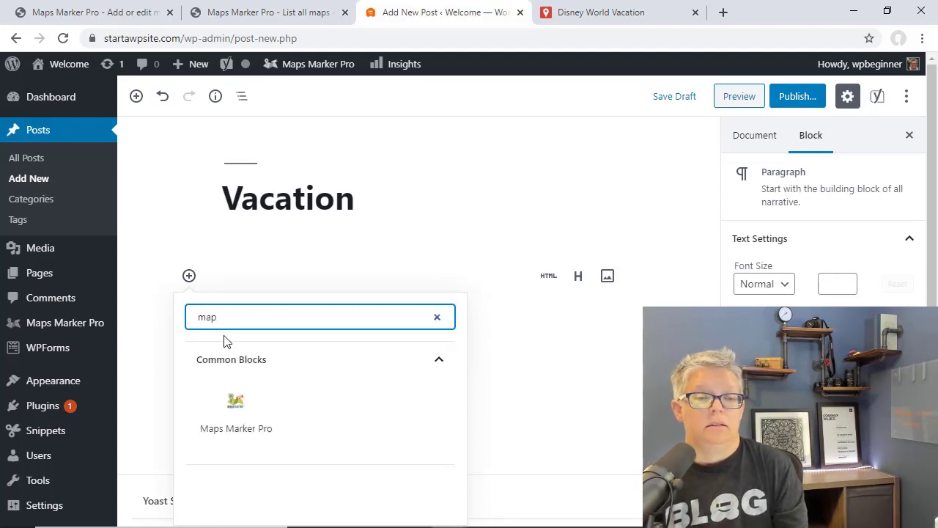
{"action": "left_click", "coordinate": [236, 410]}
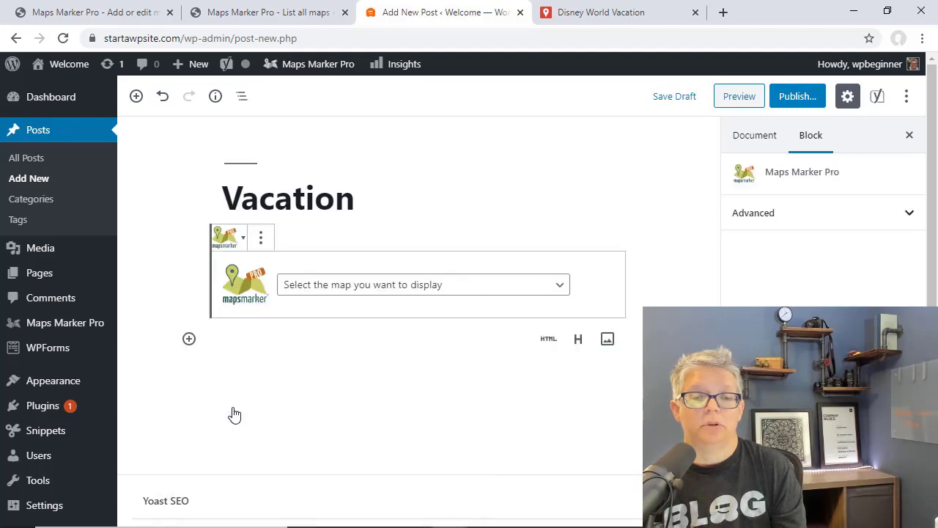
{"action": "left_click", "coordinate": [440, 291]}
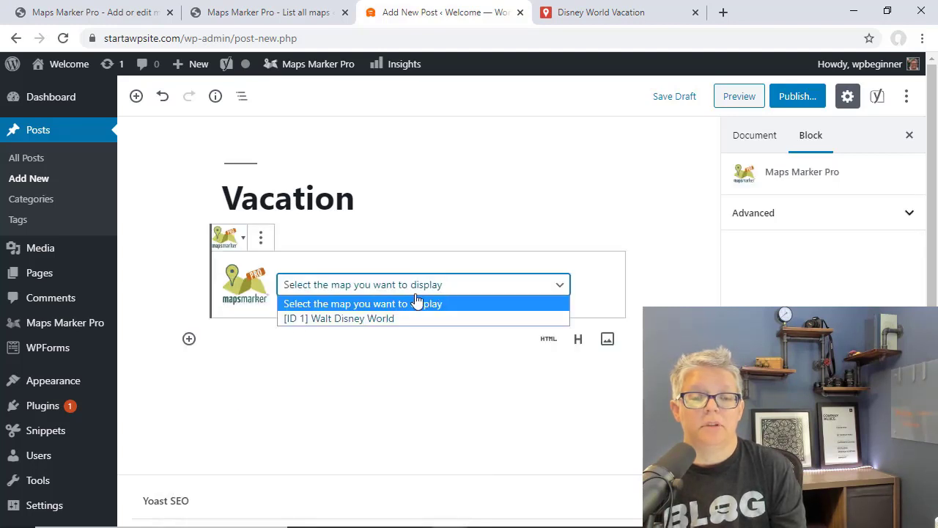
{"action": "left_click", "coordinate": [371, 319]}
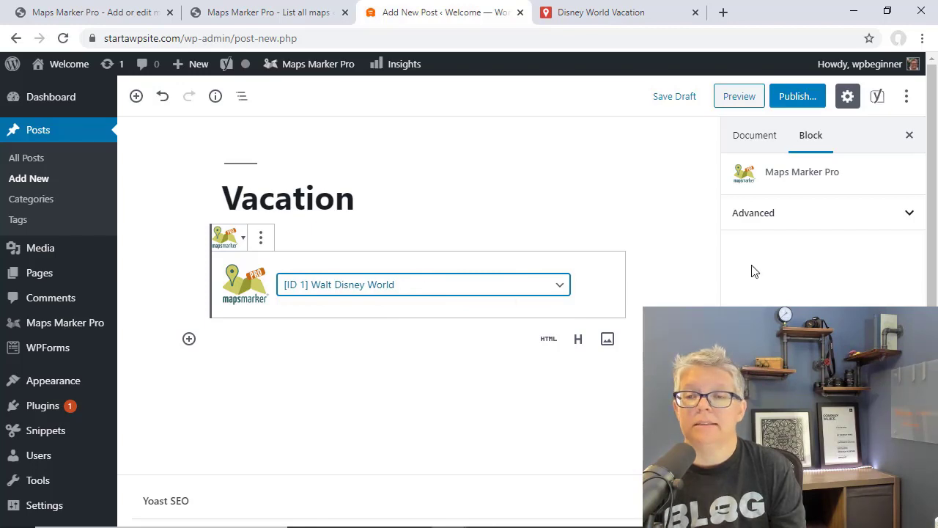
Step: Publish the Vacation post and view it live, scrolling to the Walt Disney World map
{"action": "left_click", "coordinate": [798, 98]}
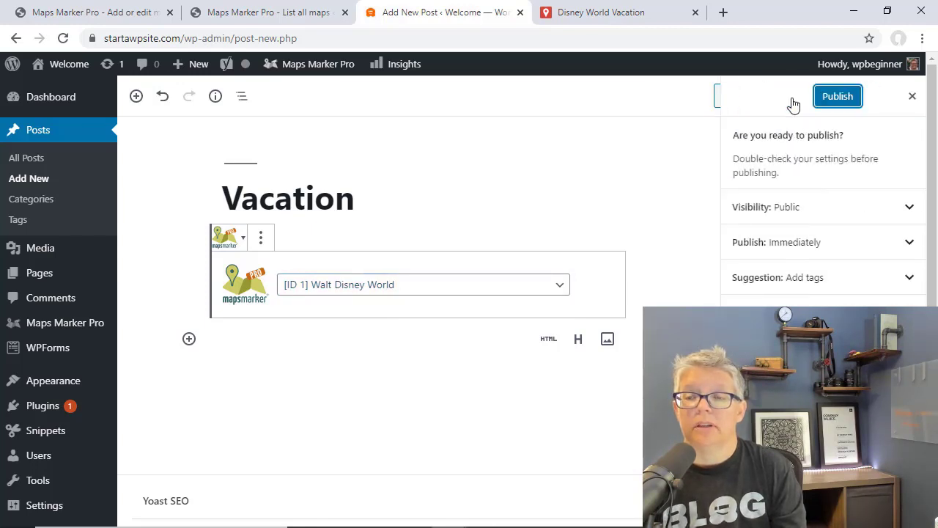
{"action": "left_click", "coordinate": [837, 98]}
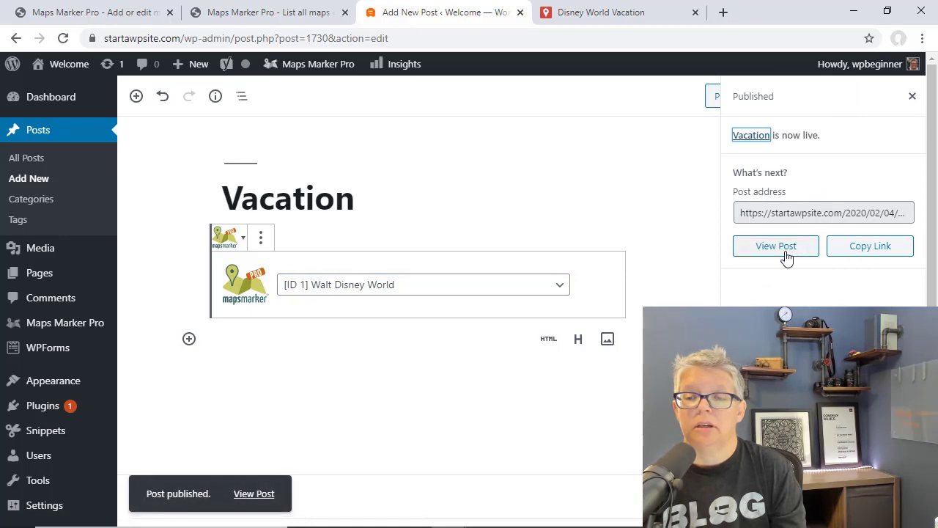
{"action": "left_click", "coordinate": [772, 255]}
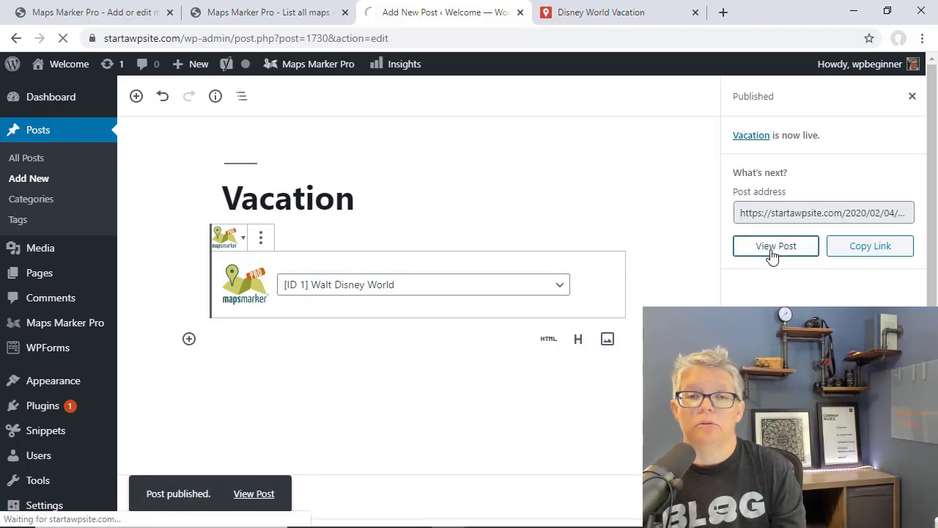
{"action": "scroll", "coordinate": [670, 197], "scroll_direction": "down", "scroll_amount": 5}
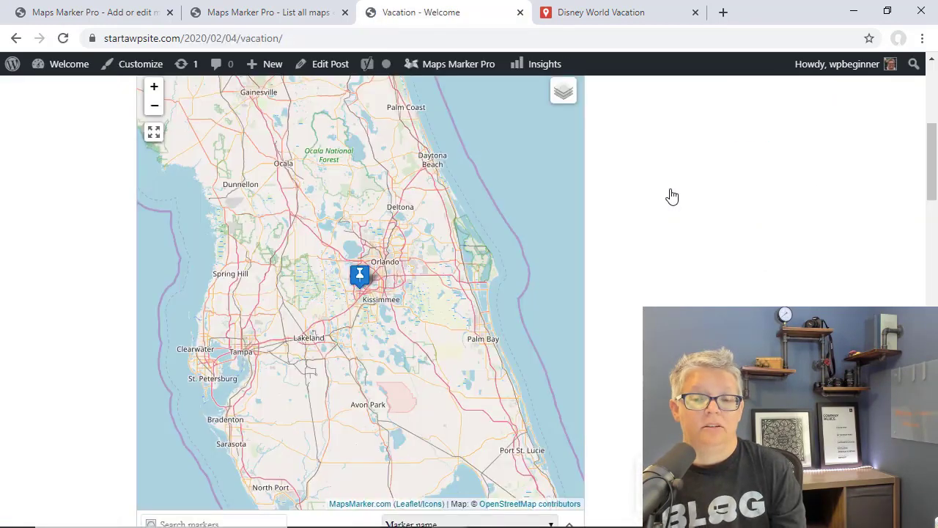
{"action": "scroll", "coordinate": [403, 282], "scroll_direction": "up", "scroll_amount": 1}
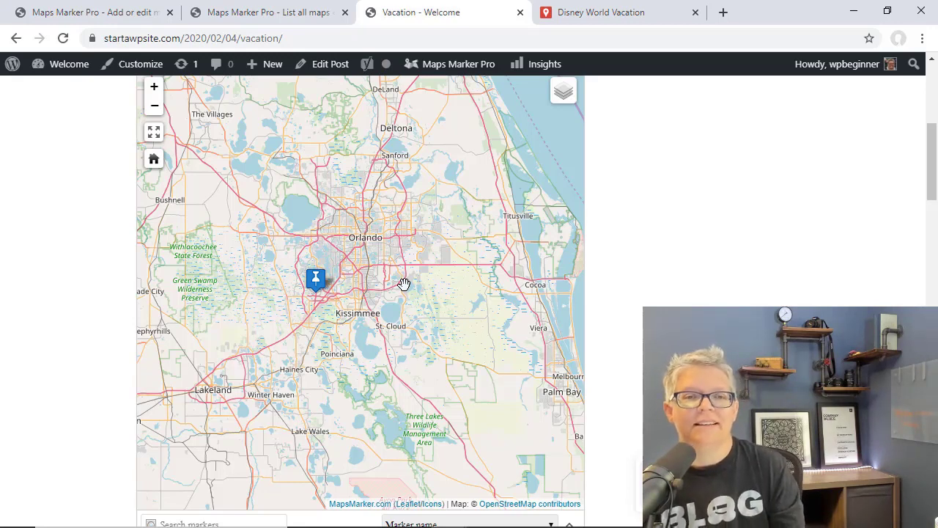
{"action": "scroll", "coordinate": [621, 371], "scroll_direction": "up", "scroll_amount": 1}
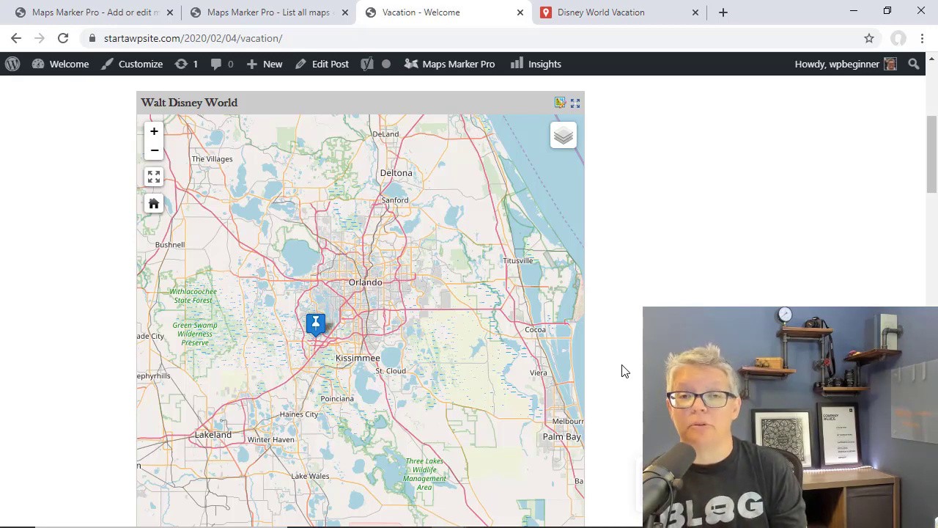
Step: Load rafflepress.com in a new Chrome tab
{"action": "left_click", "coordinate": [723, 13]}
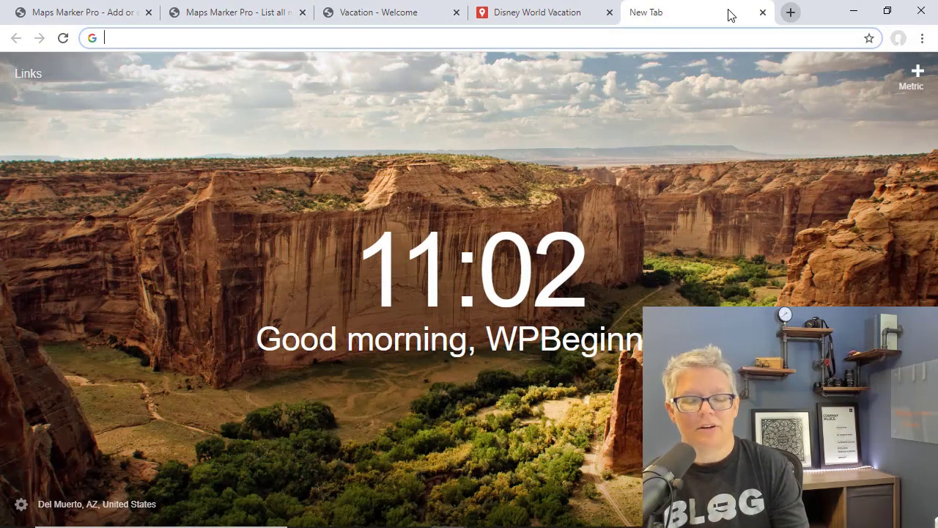
{"action": "type", "text": "raffle"}
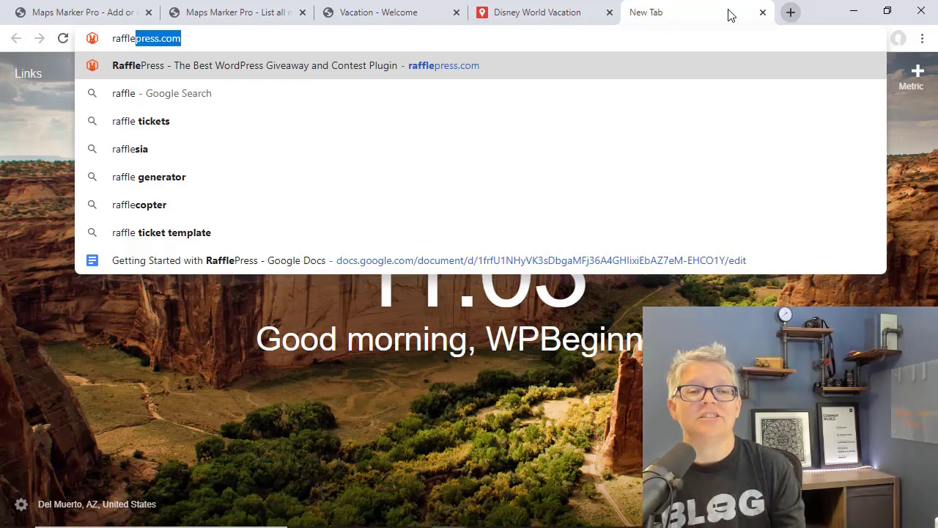
{"action": "key", "text": "Return"}
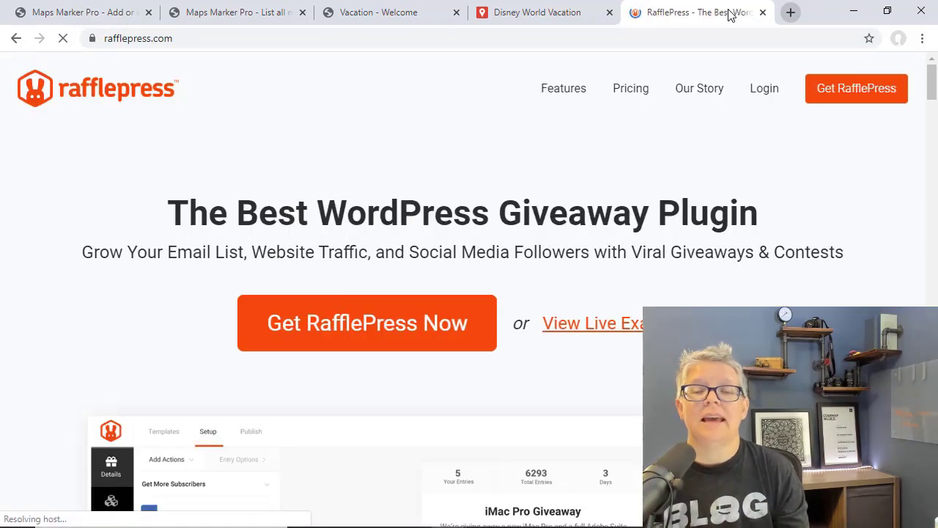